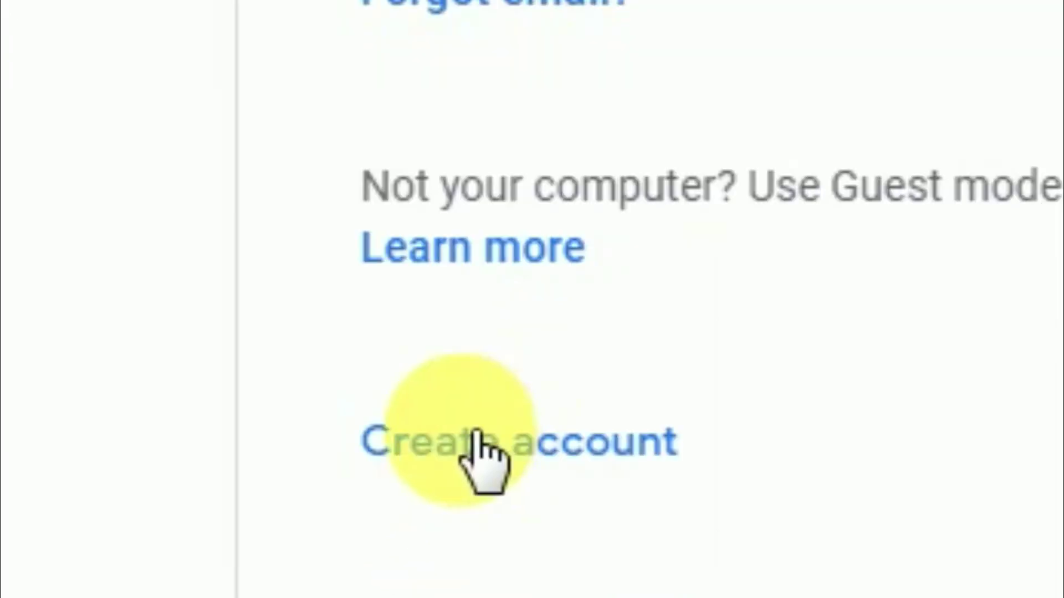
- Begin a new Google account by choosing who it is for from the Create account options
click(481, 446)
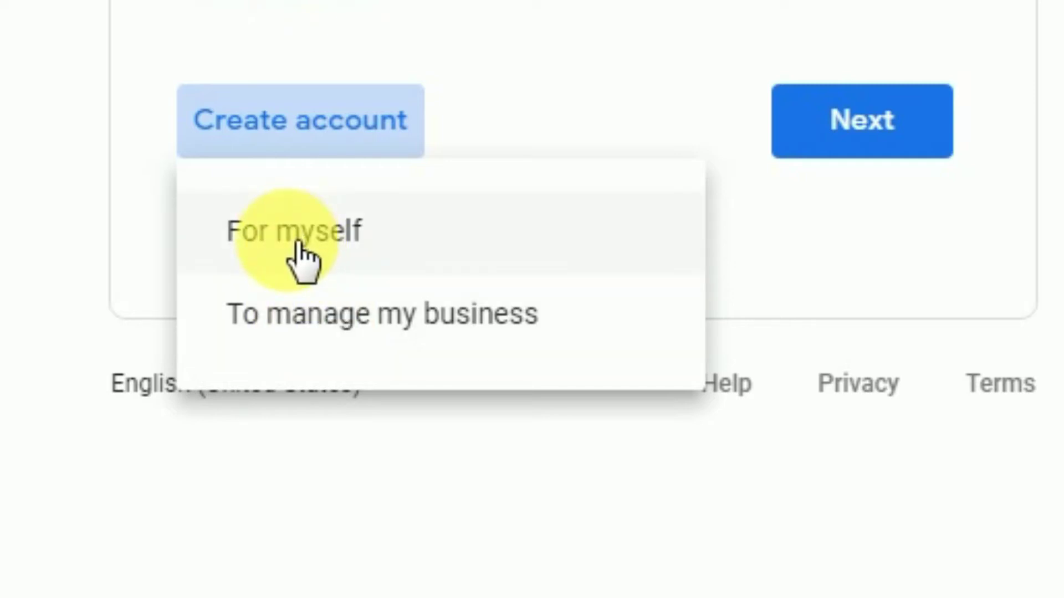
click(302, 257)
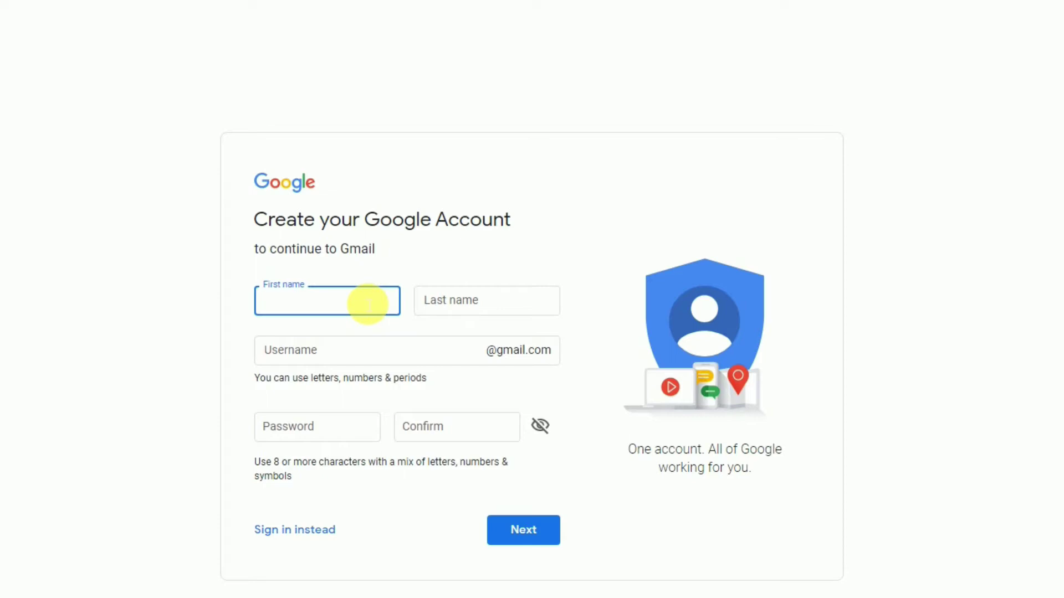
- Enter the user's first and last name and take the first suggested available username
text(Mr)
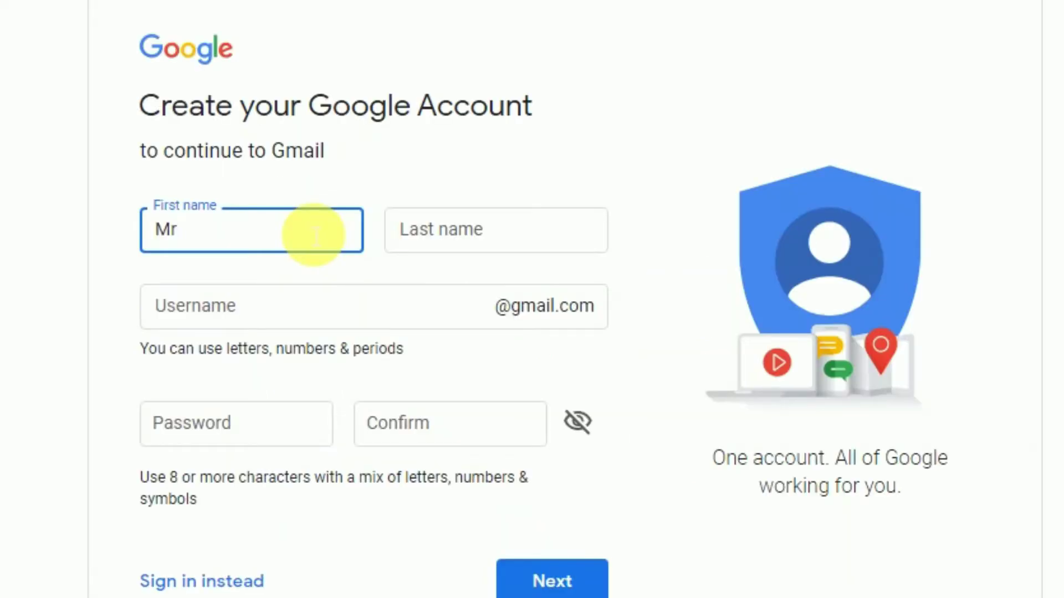
key(Tab)
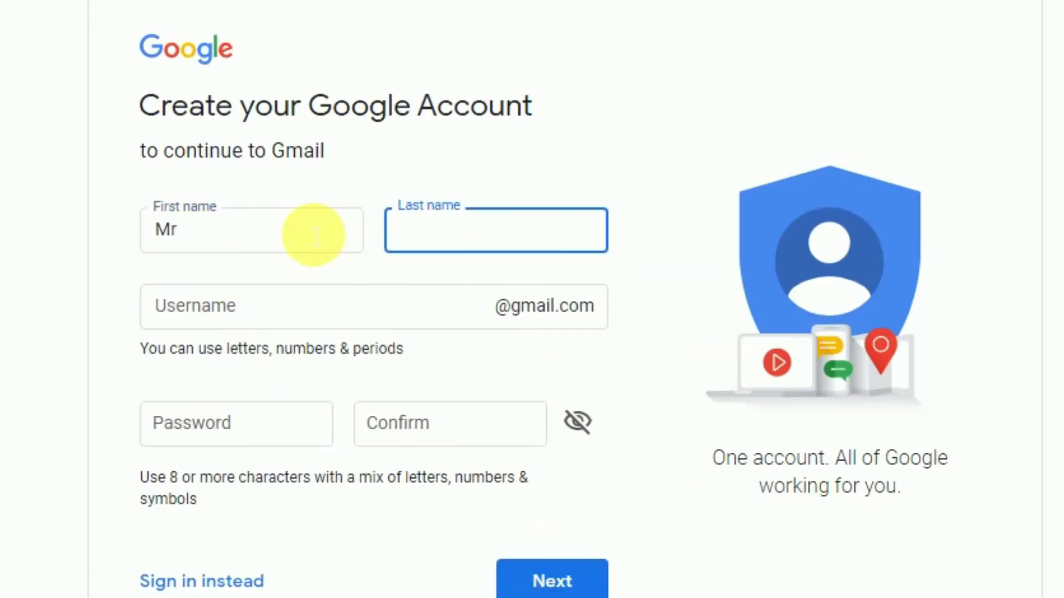
text(ldea)
key(Tab)
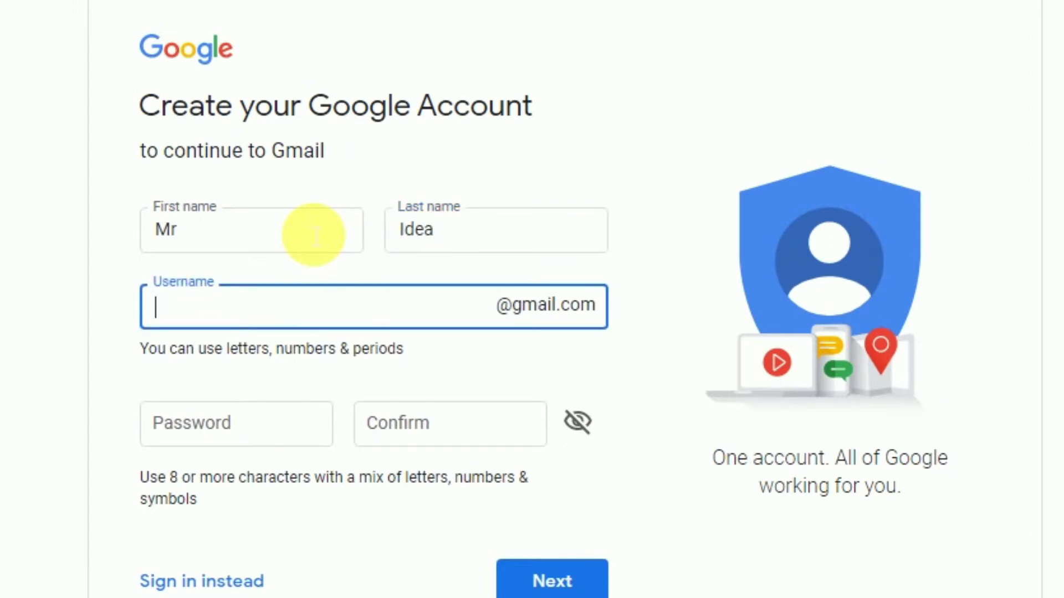
click(663, 207)
click(308, 239)
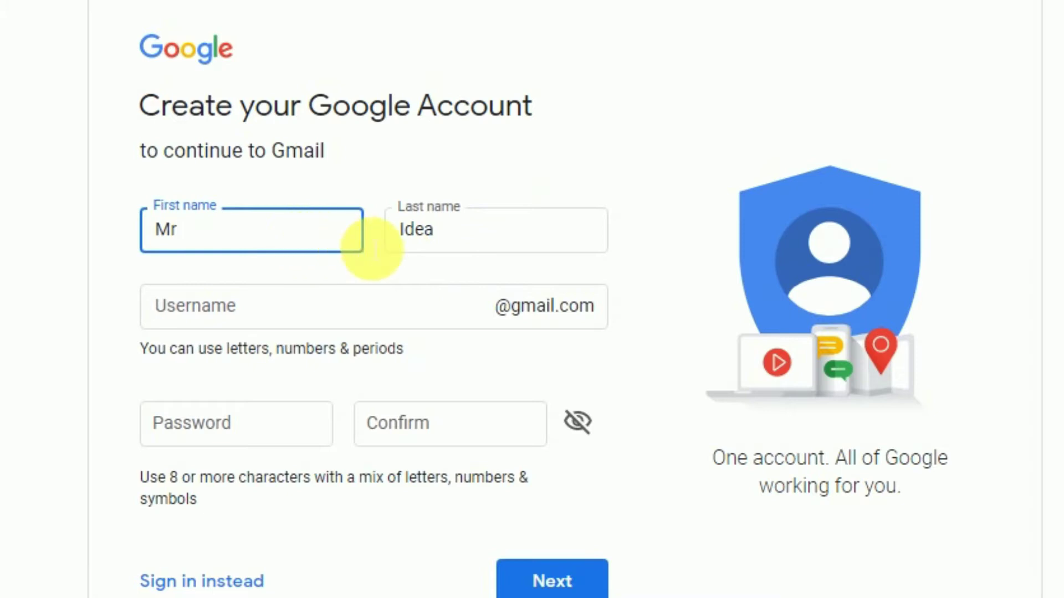
click(508, 245)
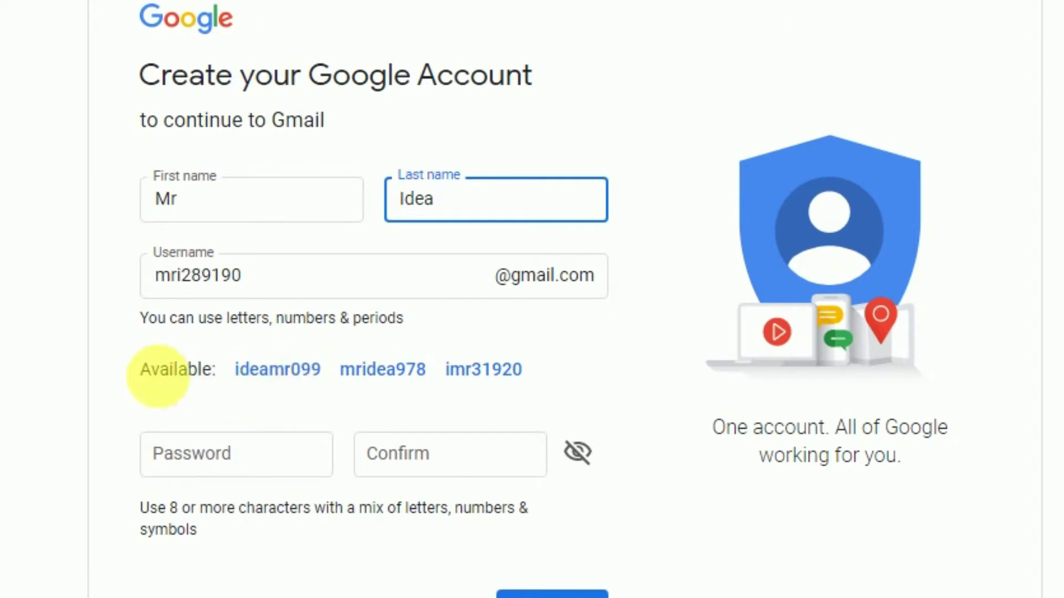
drag(228, 371, 145, 375)
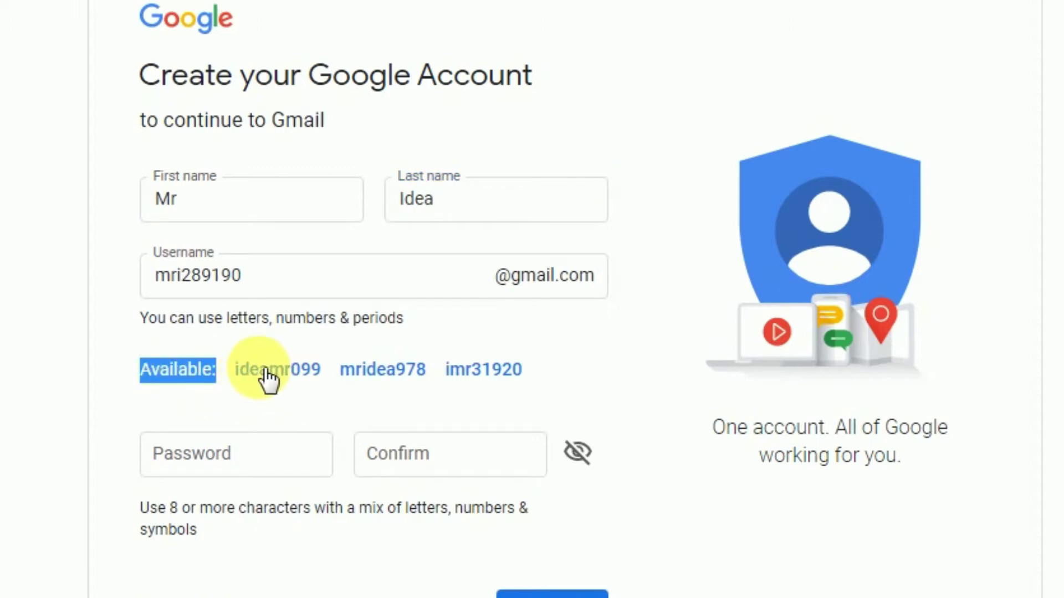
click(296, 380)
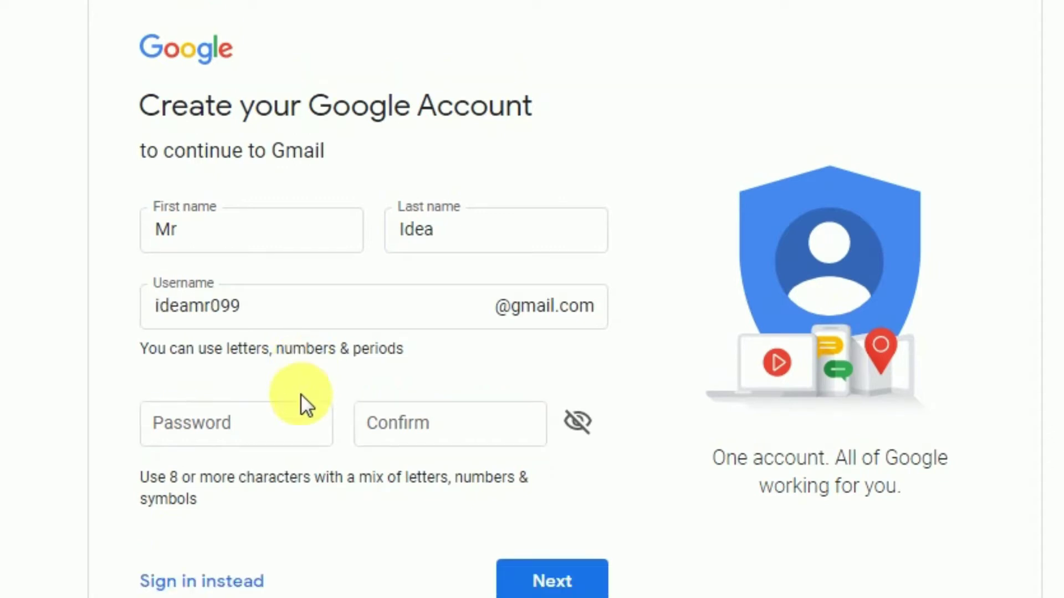
- Enter and confirm the account password, then submit the name, username and password
click(265, 439)
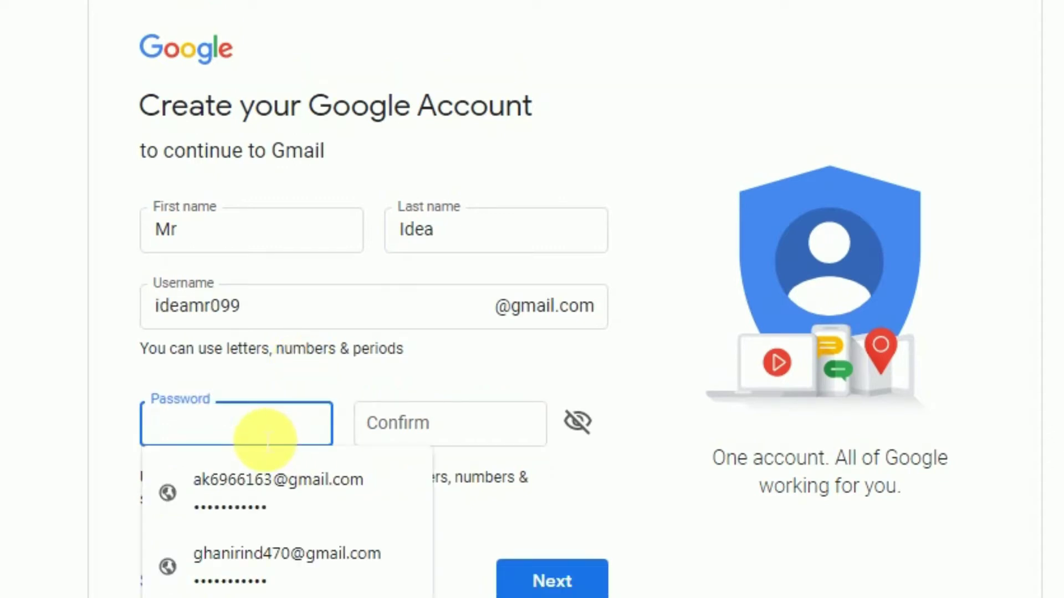
click(127, 413)
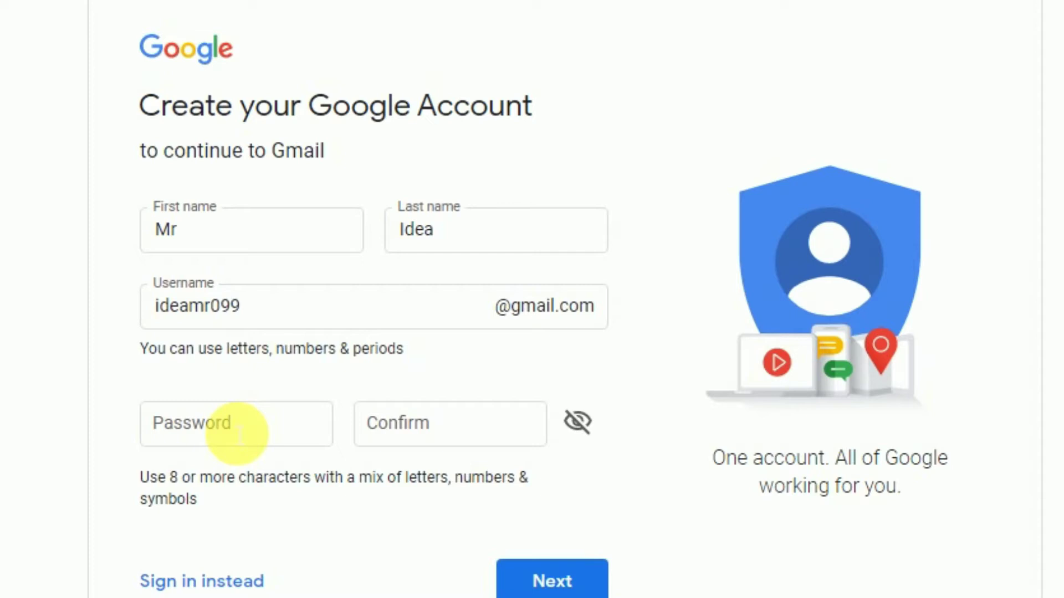
click(239, 434)
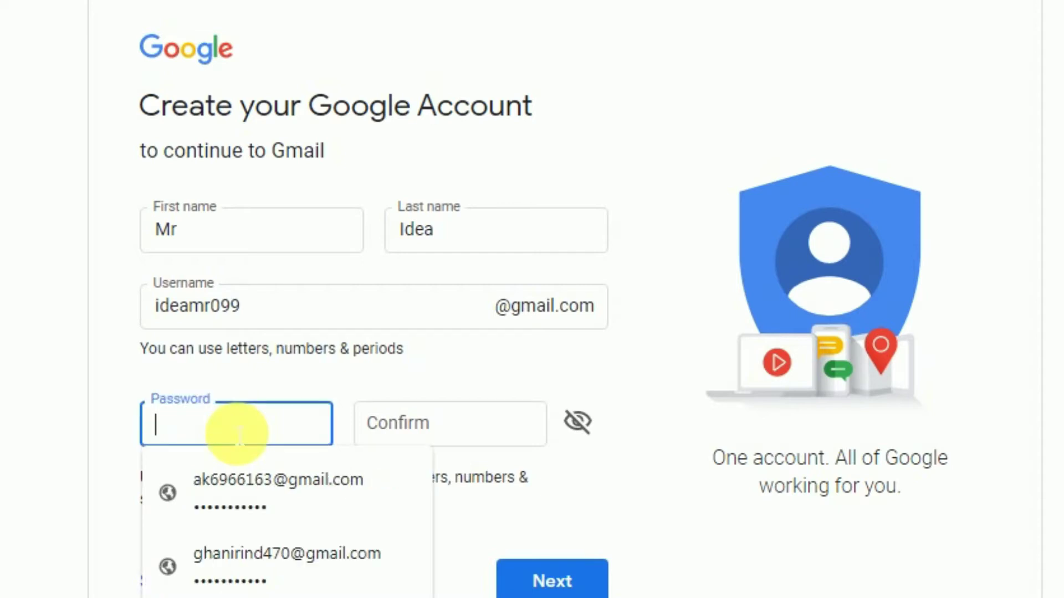
text(•••••••••)
key(Tab)
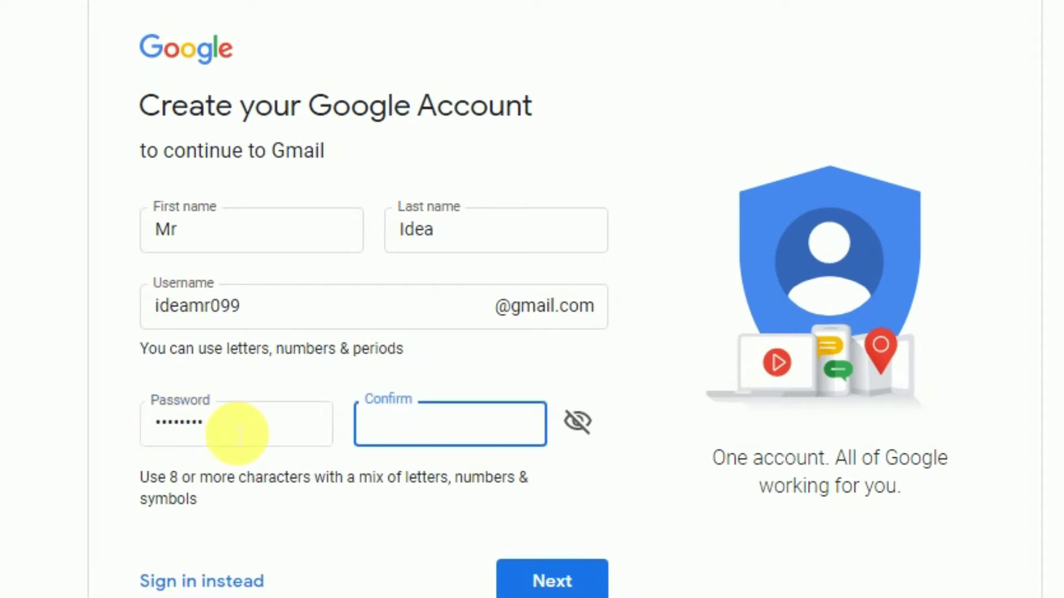
text(•••••••••)
click(529, 587)
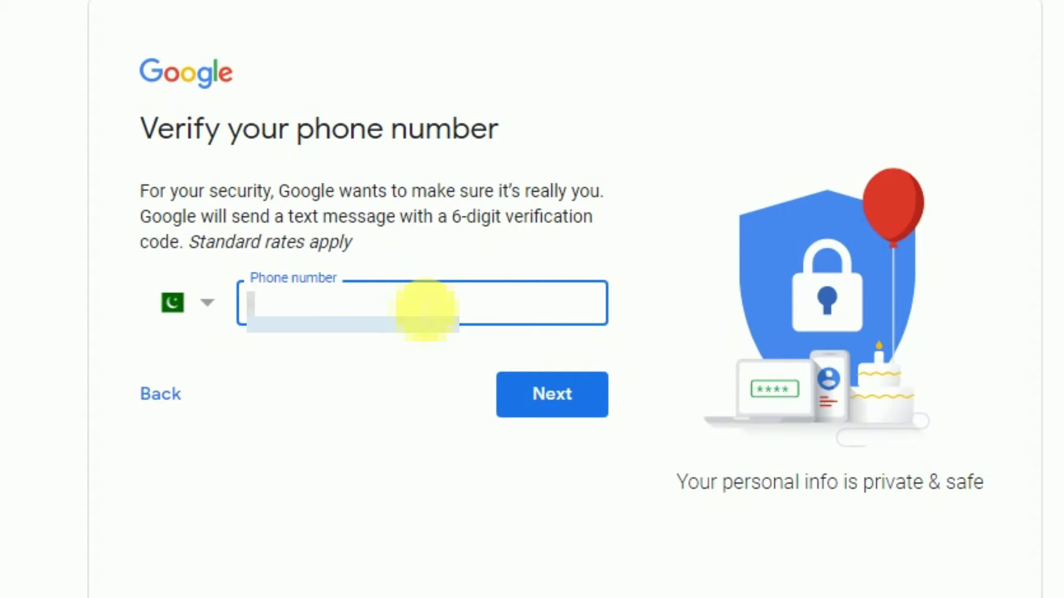
- Enter the phone number, get the code texted, and verify with the 6-digit code
text(03)
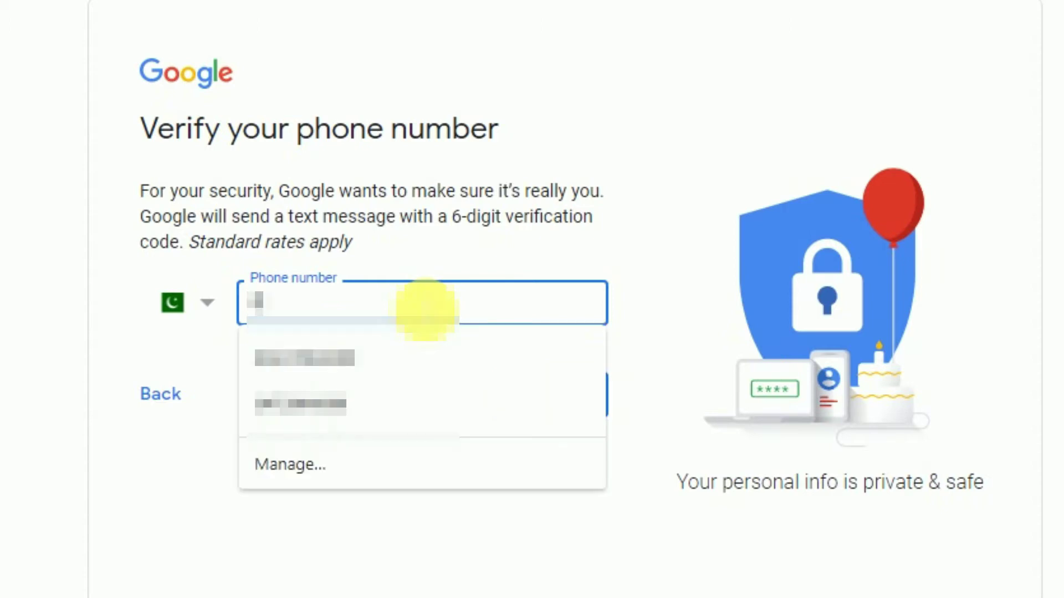
key(BackSpace)
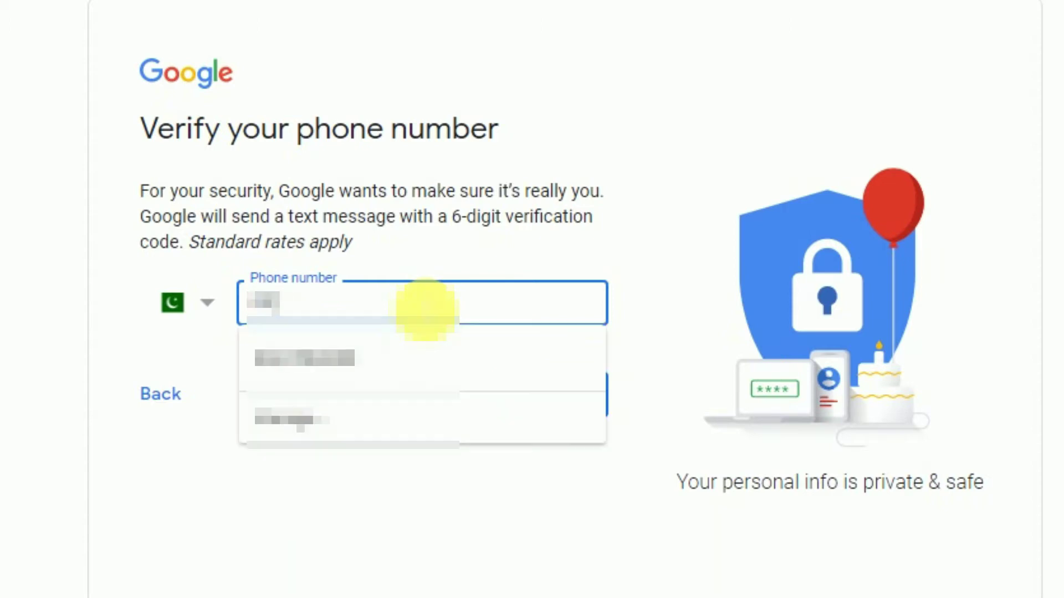
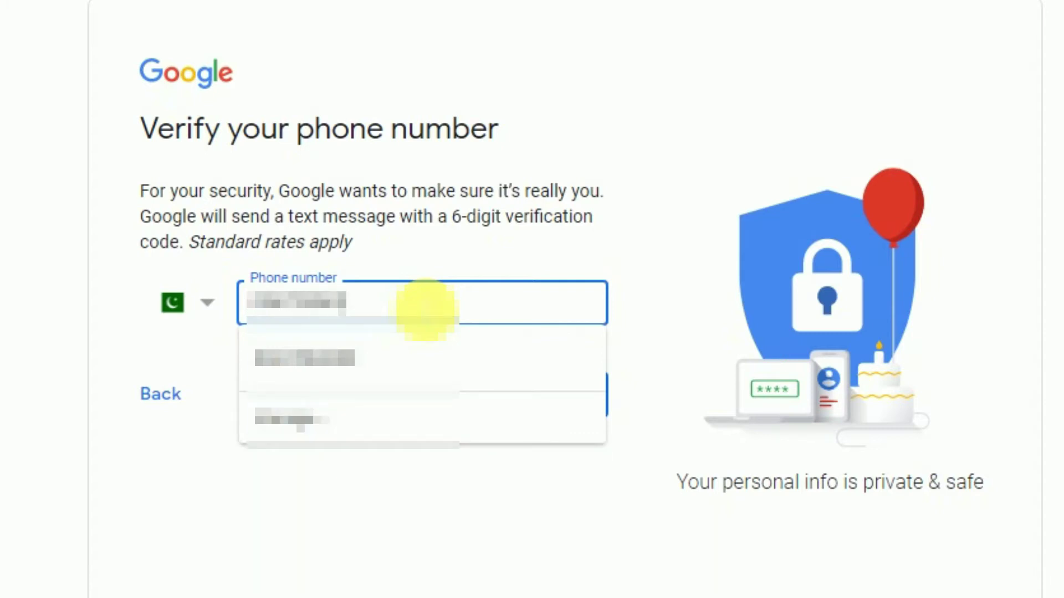
click(446, 504)
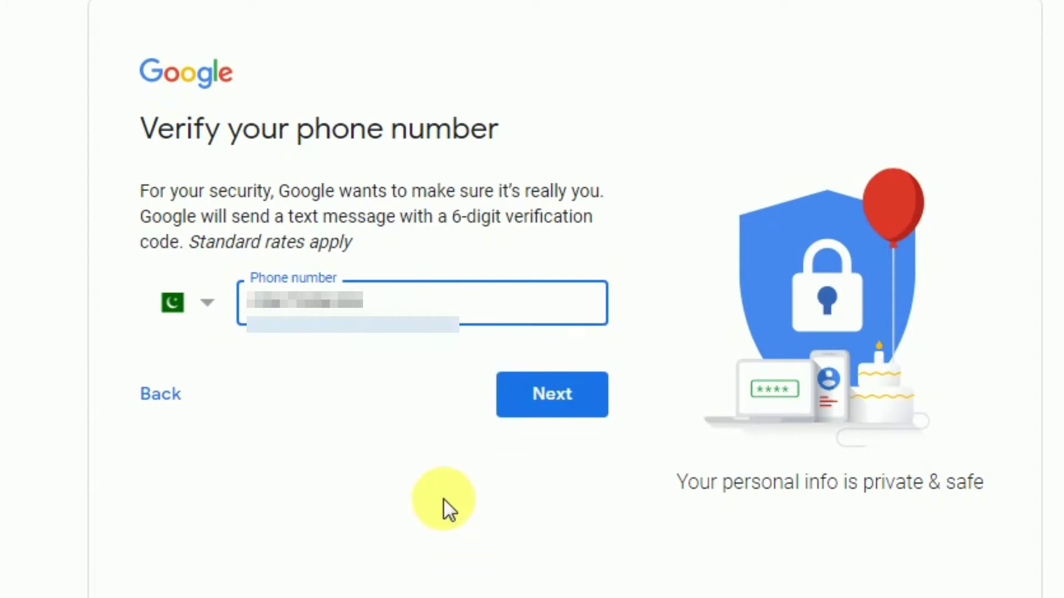
click(392, 309)
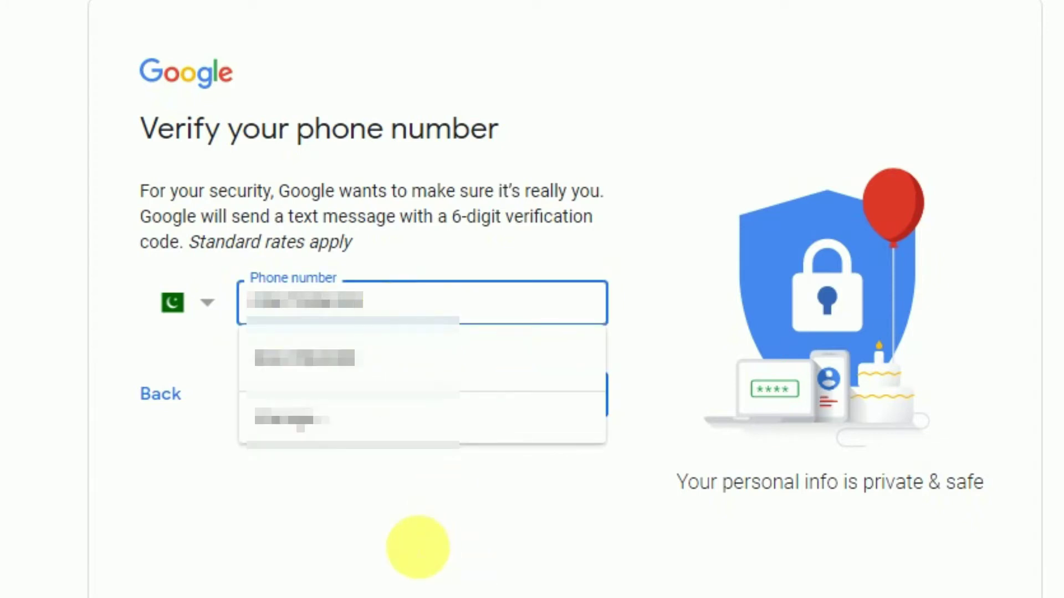
click(416, 546)
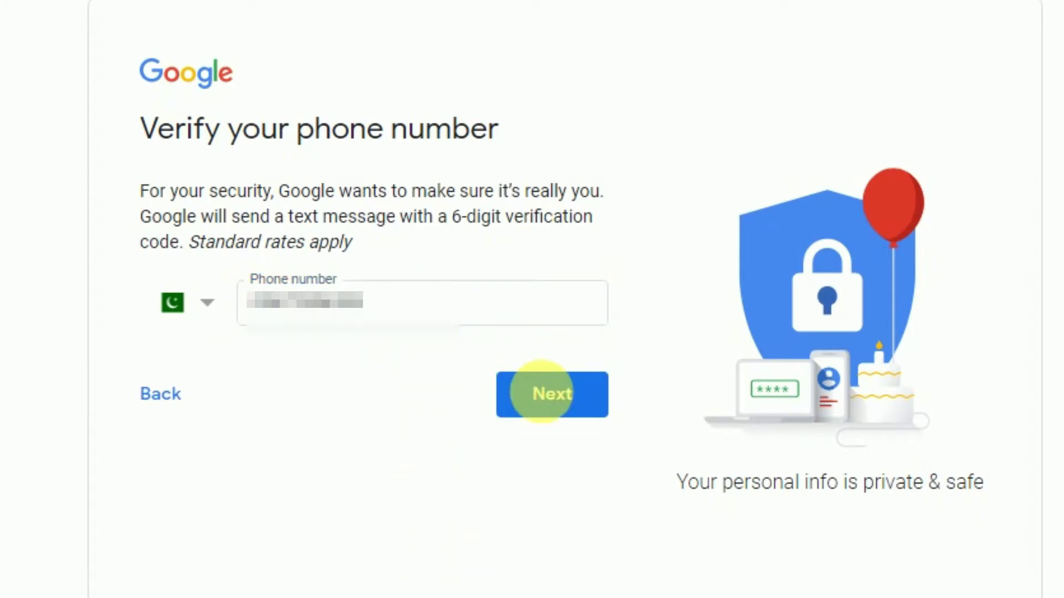
click(546, 392)
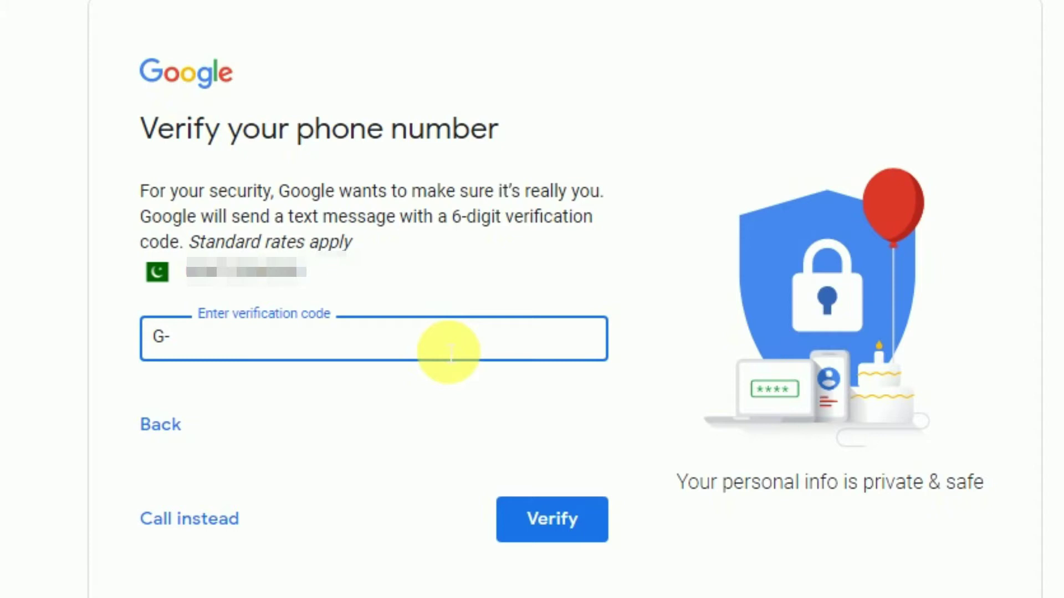
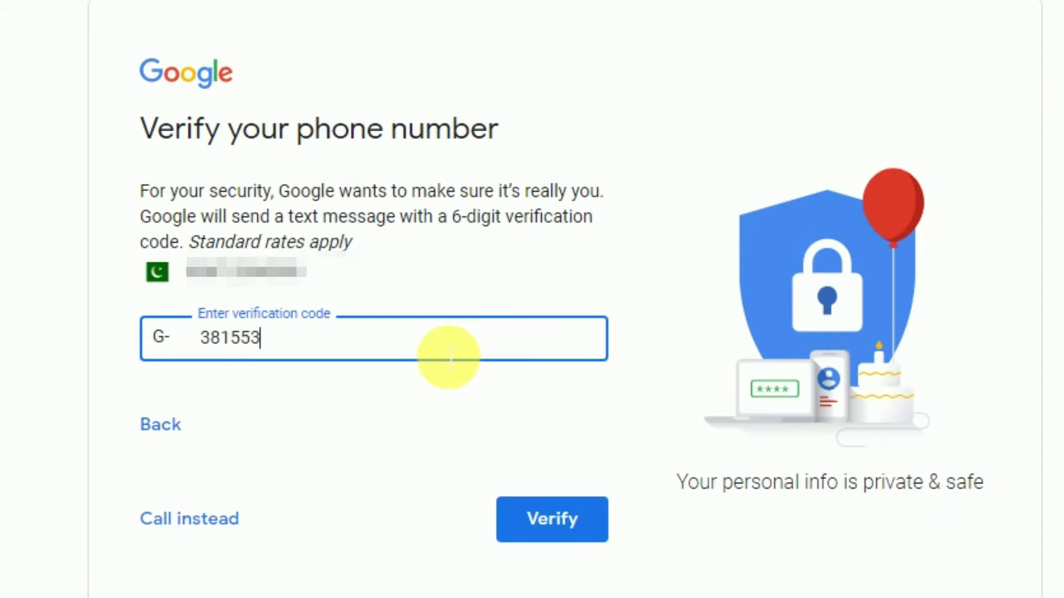
click(566, 525)
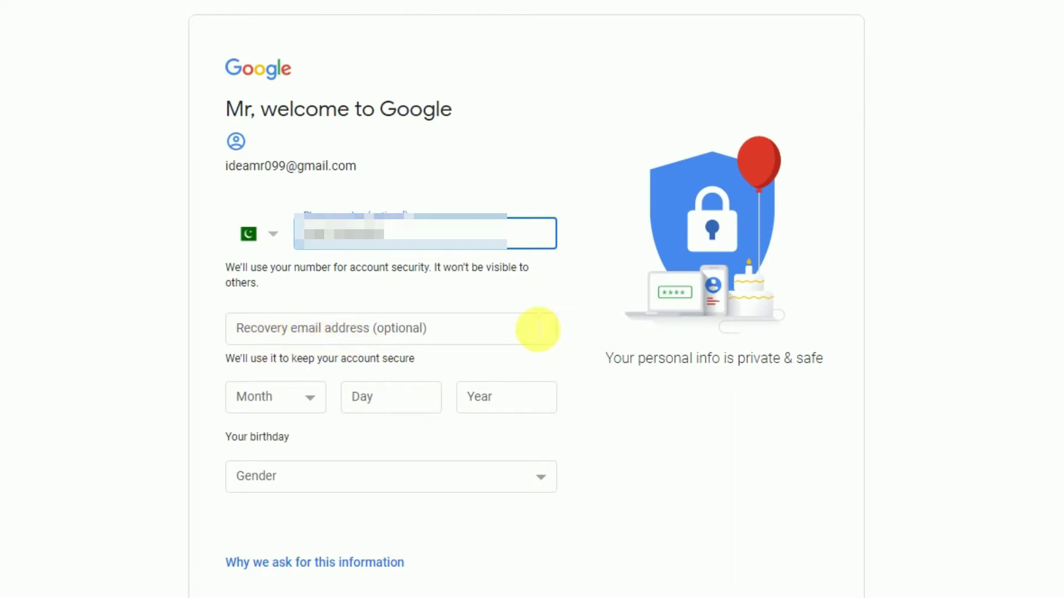
click(537, 329)
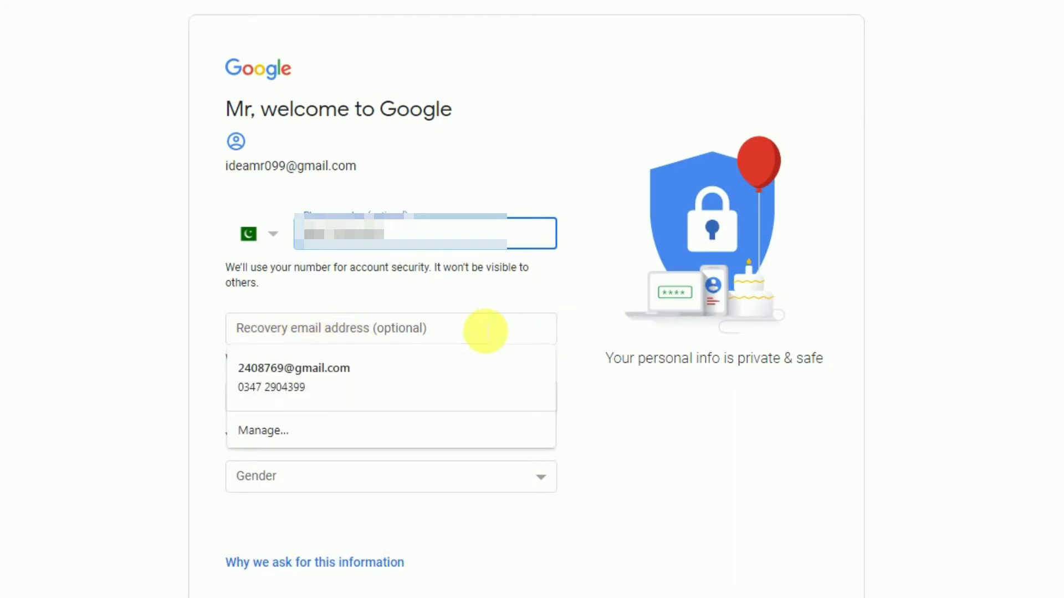
click(571, 339)
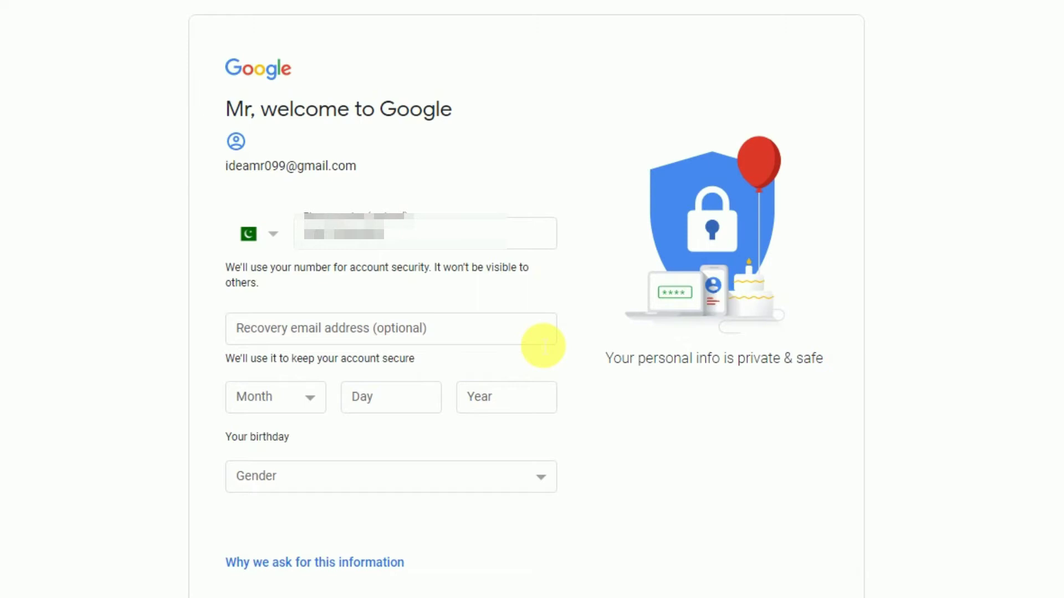
click(311, 395)
click(300, 434)
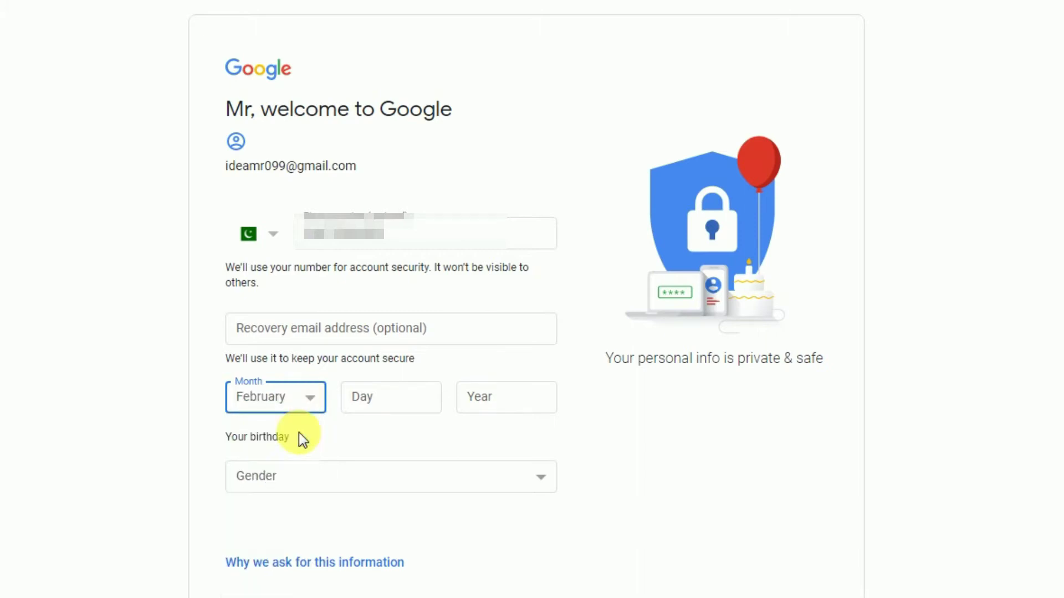
click(386, 403)
text(18)
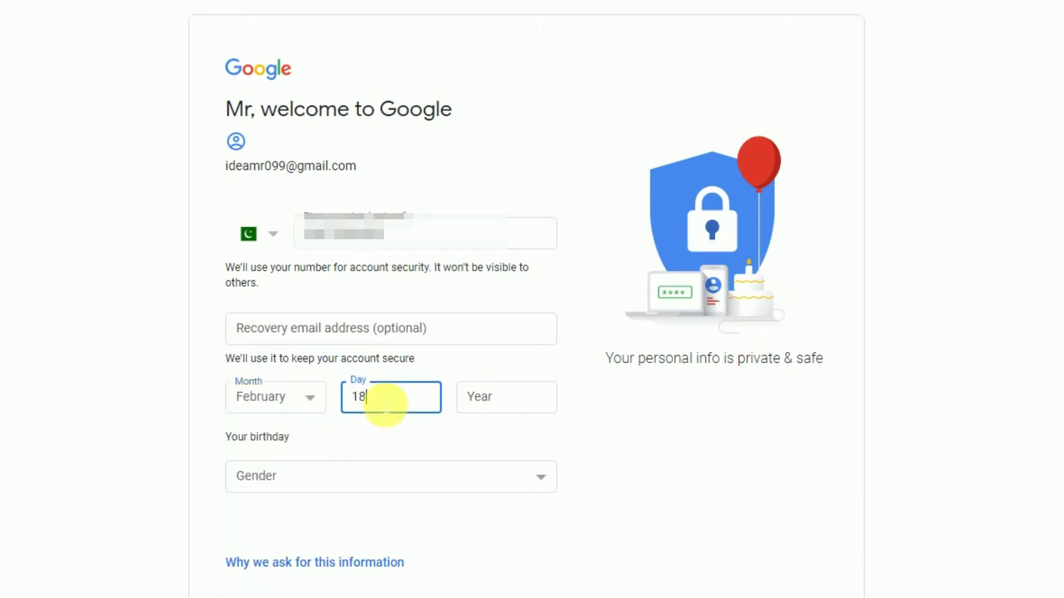
click(504, 410)
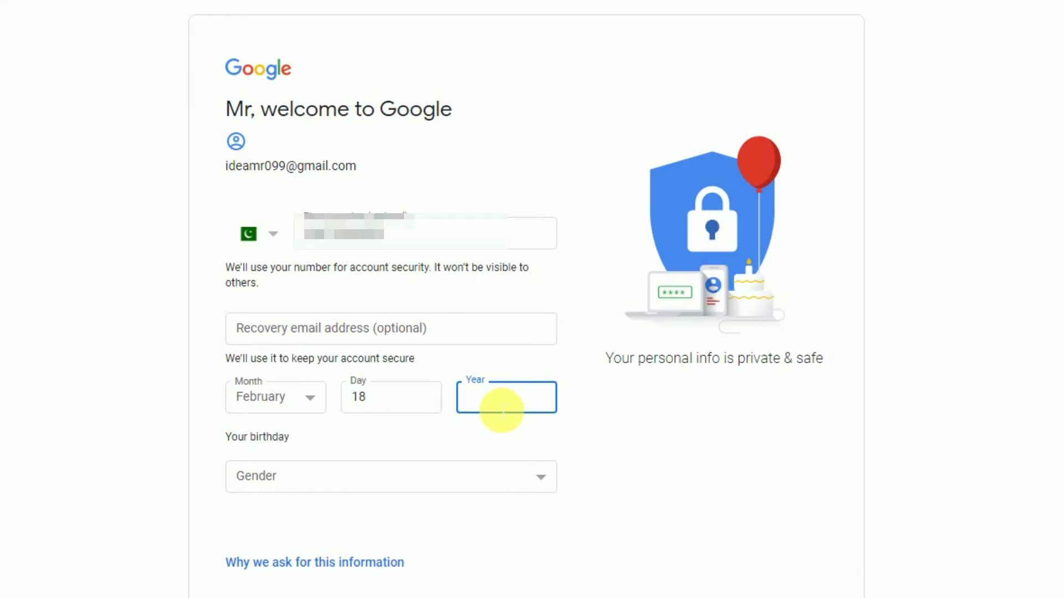
text(1956)
- Set the gender to Male and submit the basic information
click(380, 474)
click(351, 517)
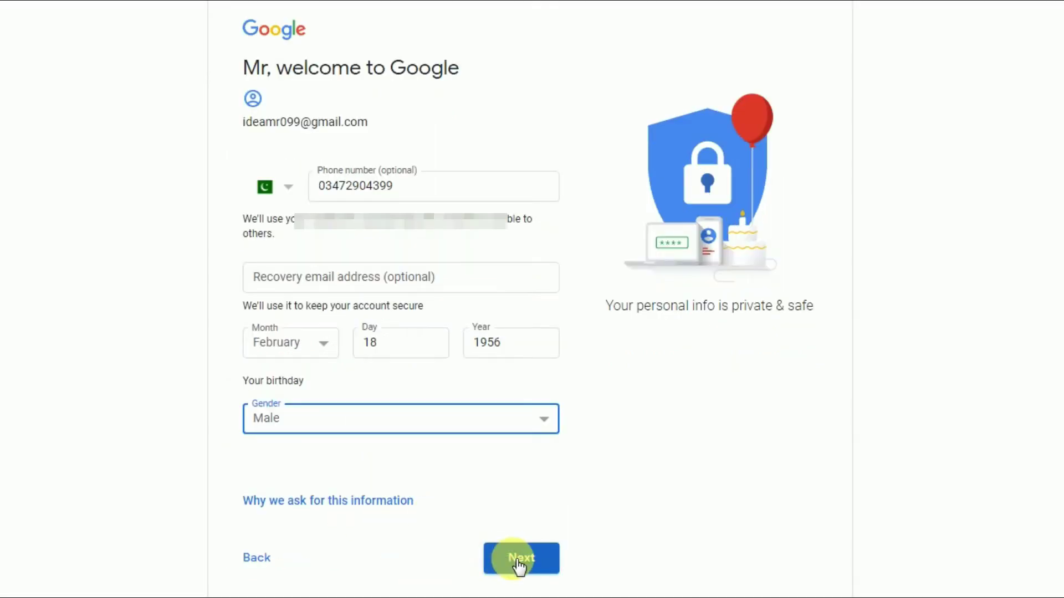
click(511, 558)
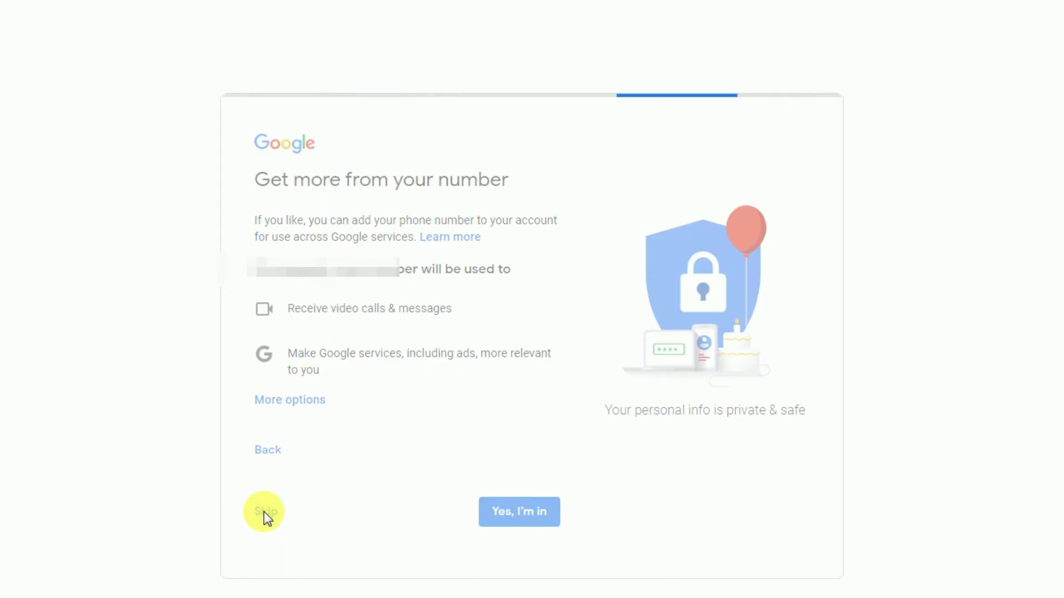
- Scroll through the Privacy and Terms page and agree to it
scroll(387, 440, down, 10)
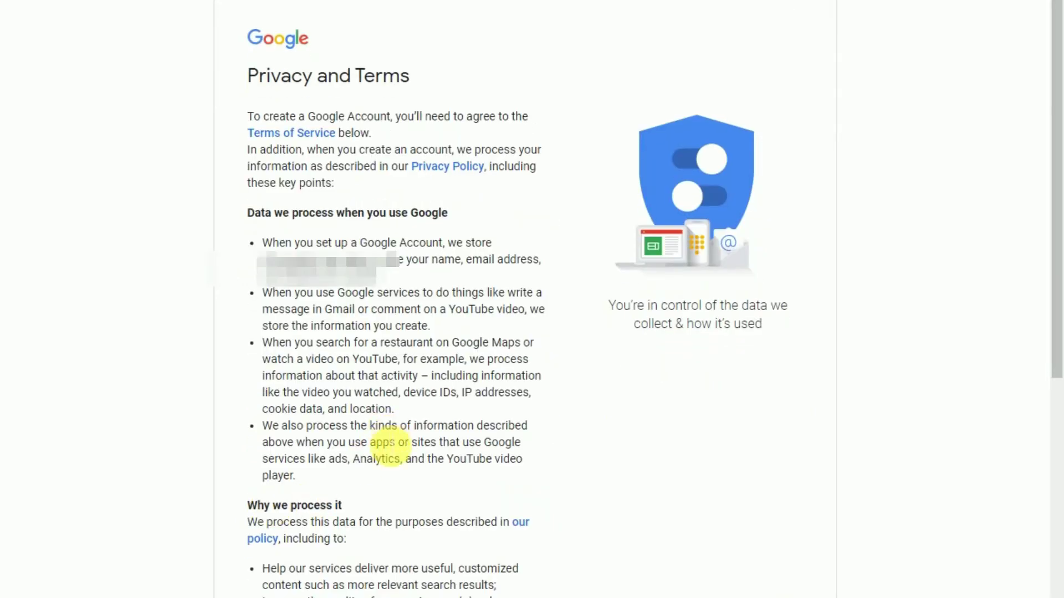
scroll(392, 307, up, 6)
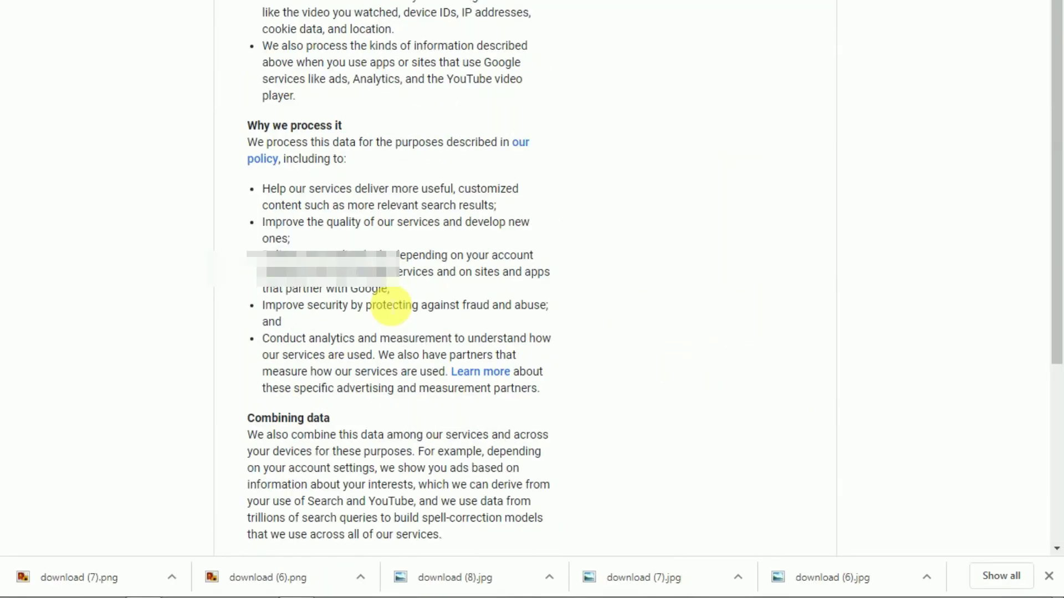
scroll(392, 306, down, 6)
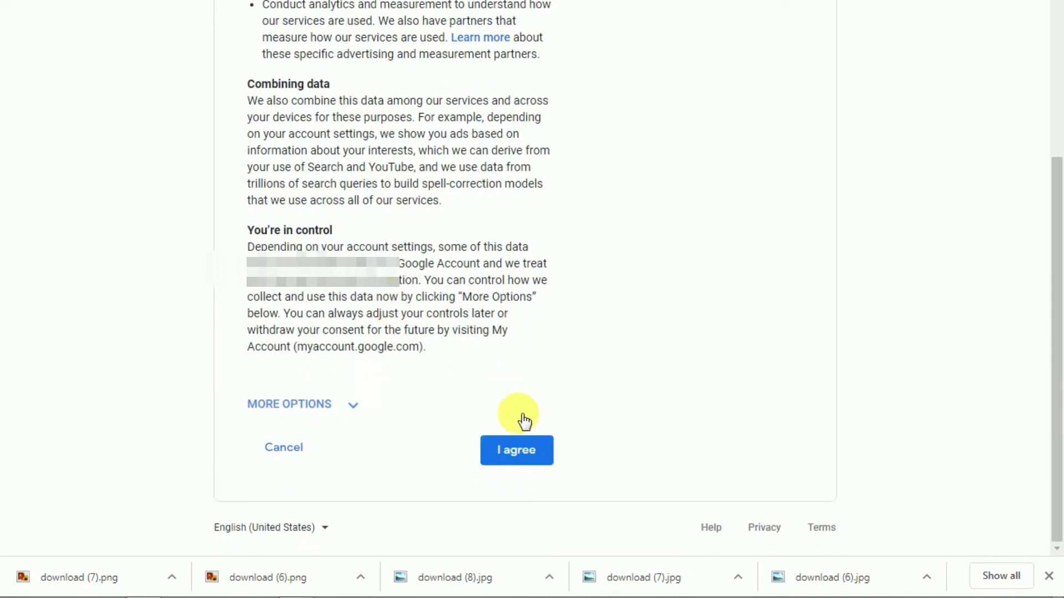
click(520, 451)
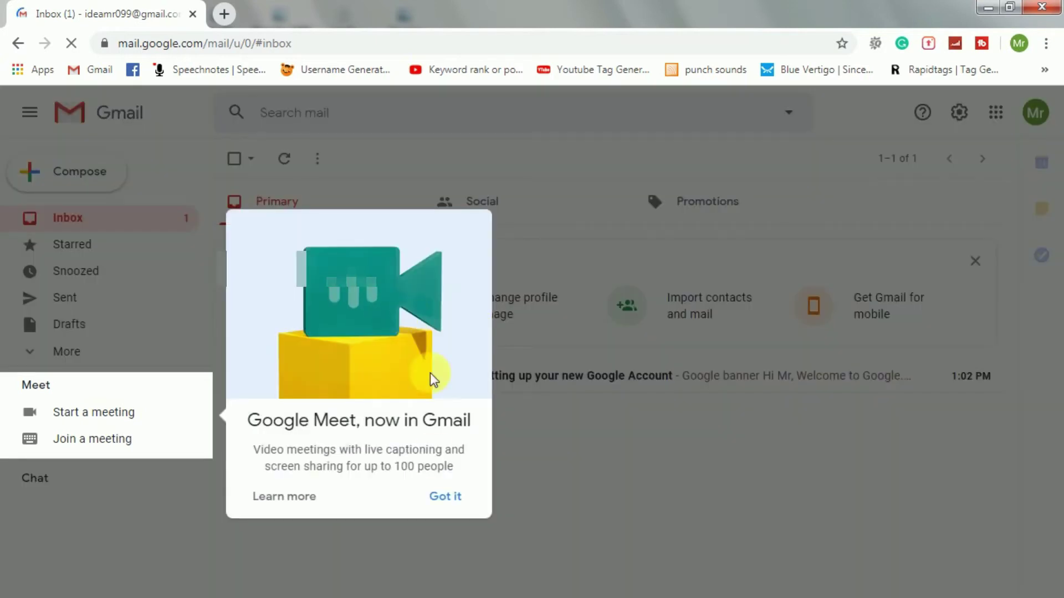
- Dismiss the Google Meet promo and load youtube.com in a new tab
click(442, 496)
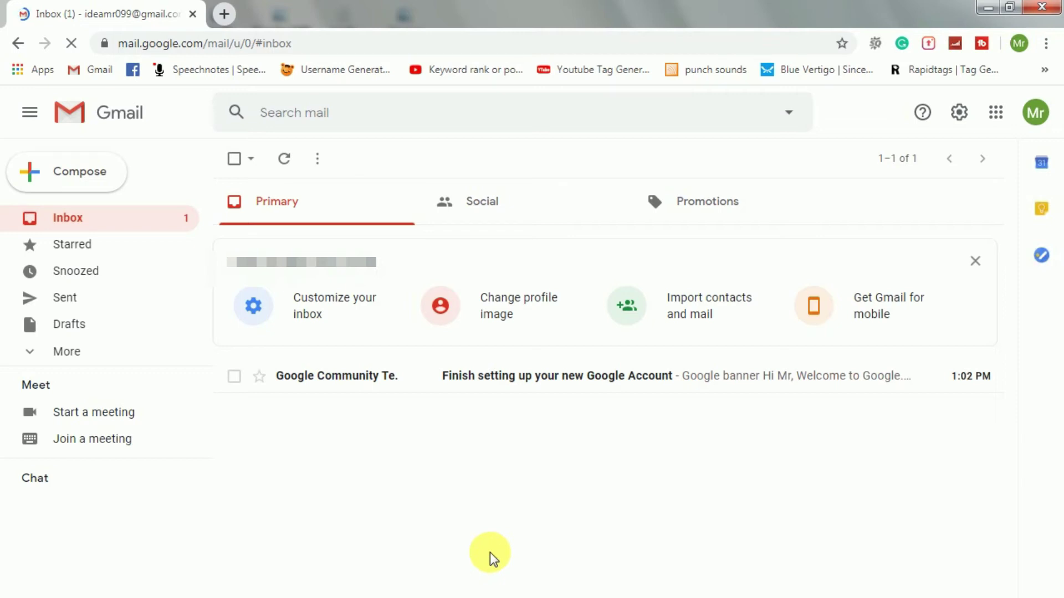
click(230, 8)
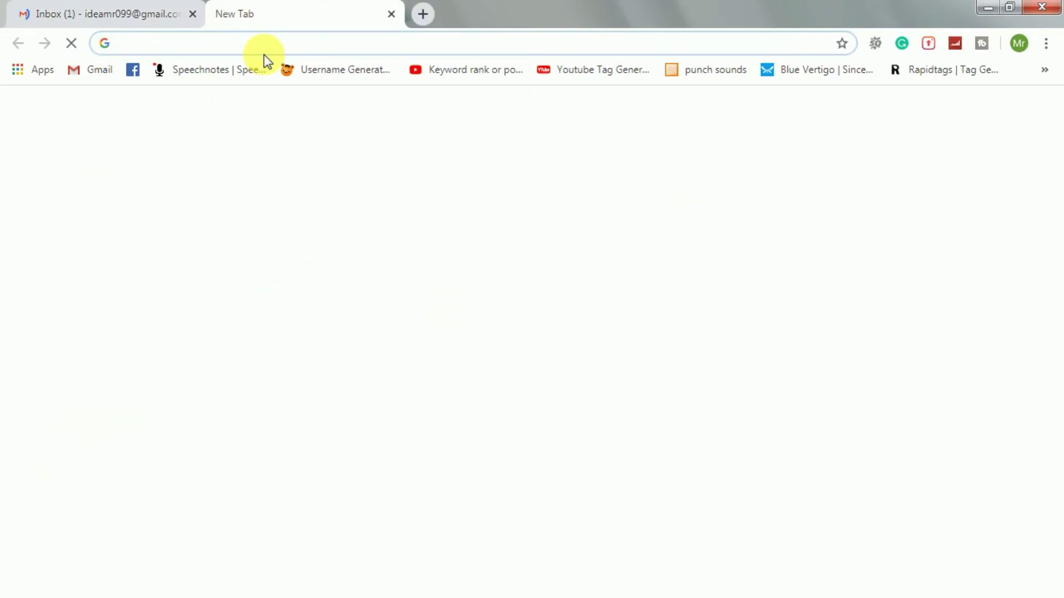
text(youtube)
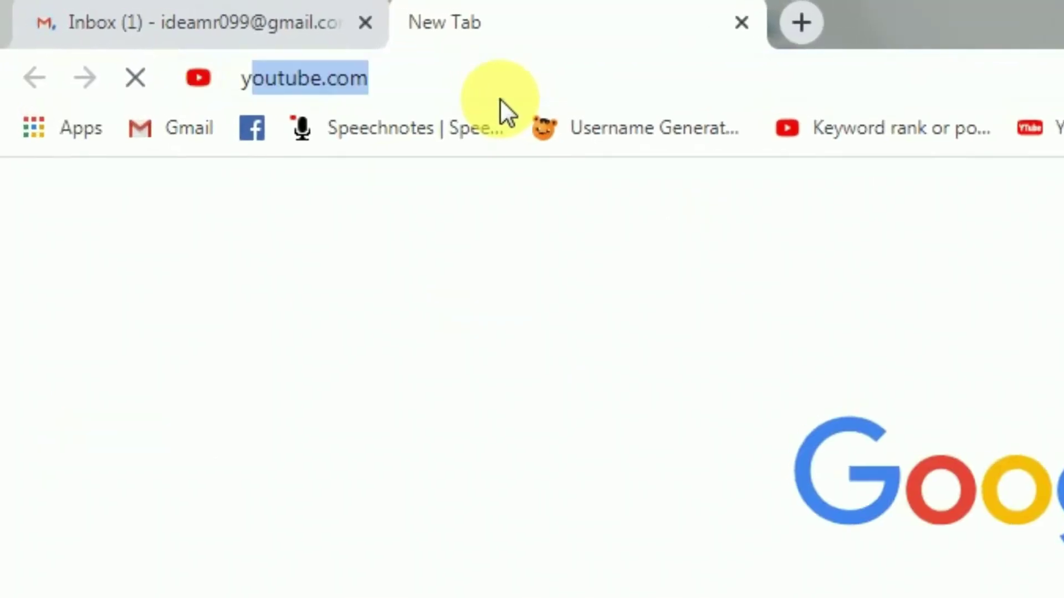
text(.com)
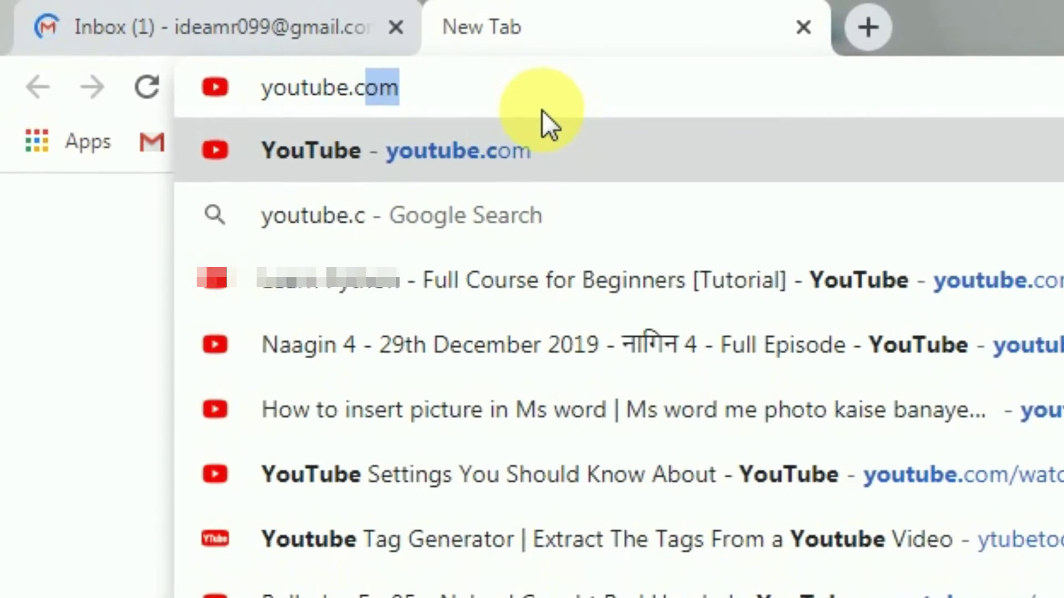
key(Return)
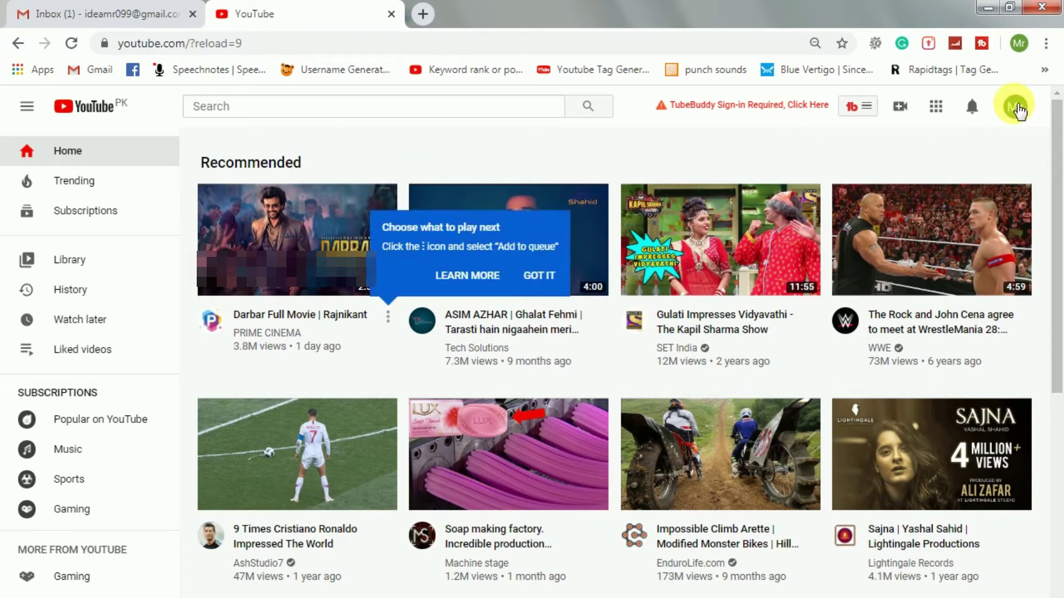
- On YouTube, choose Create a channel from the account menu
click(42, 17)
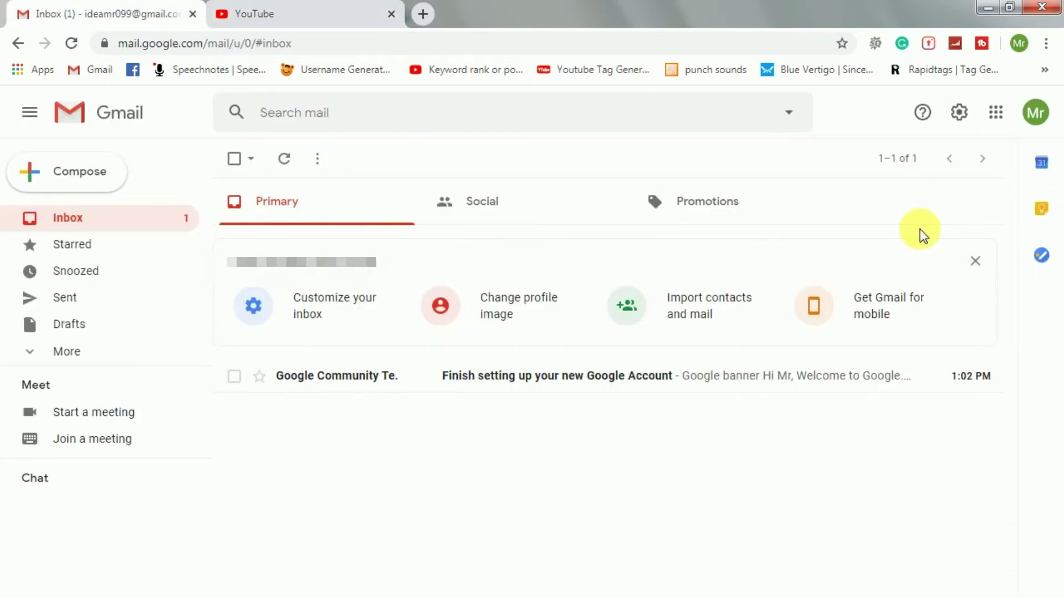
click(333, 11)
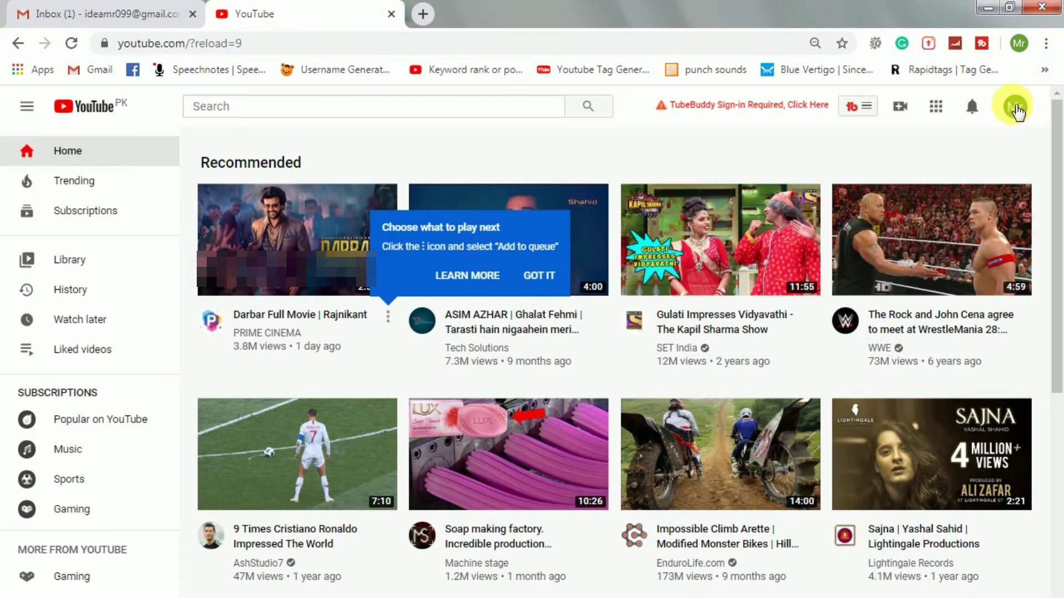
click(1015, 109)
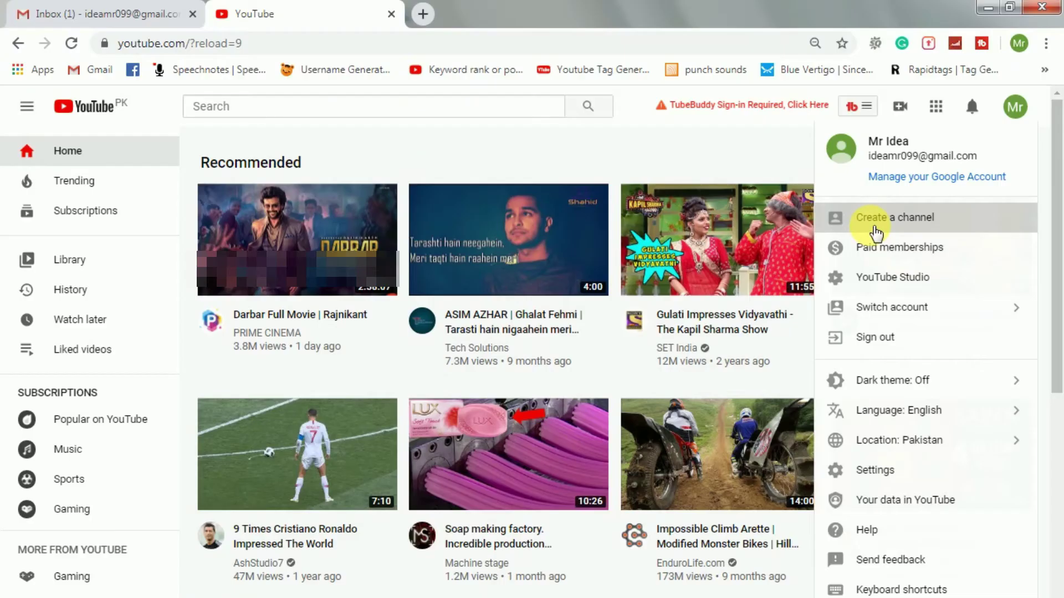
click(664, 368)
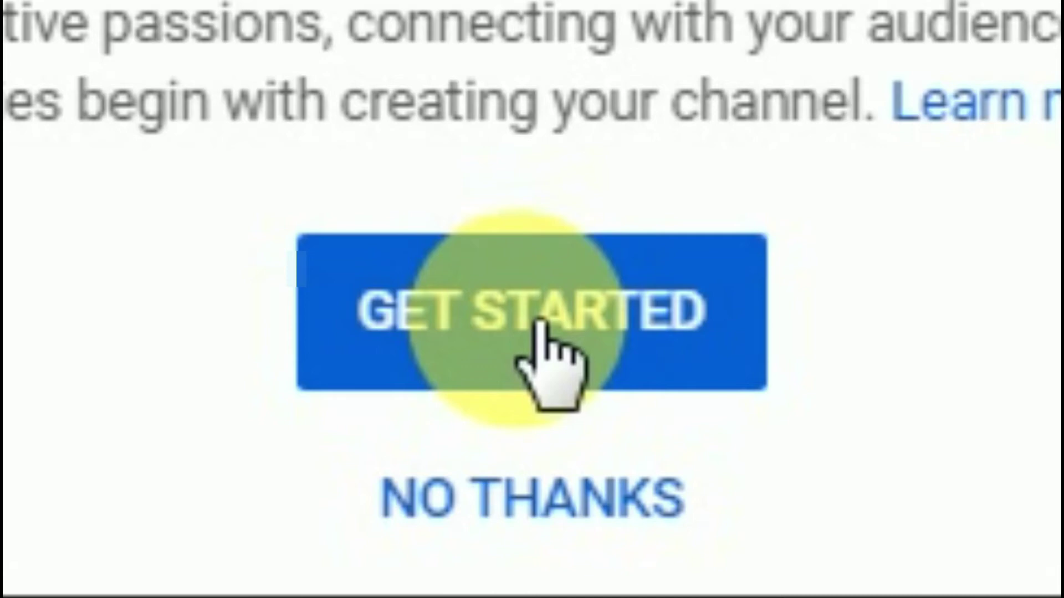
- Get started with channel creation to reach the own-name or custom-name choice
click(533, 579)
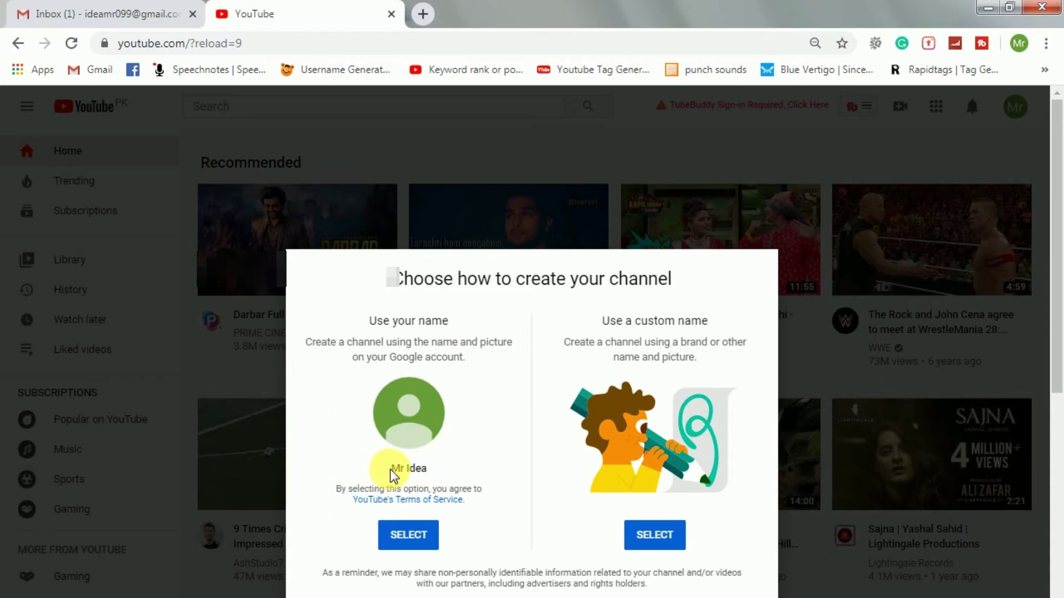
drag(390, 469, 427, 469)
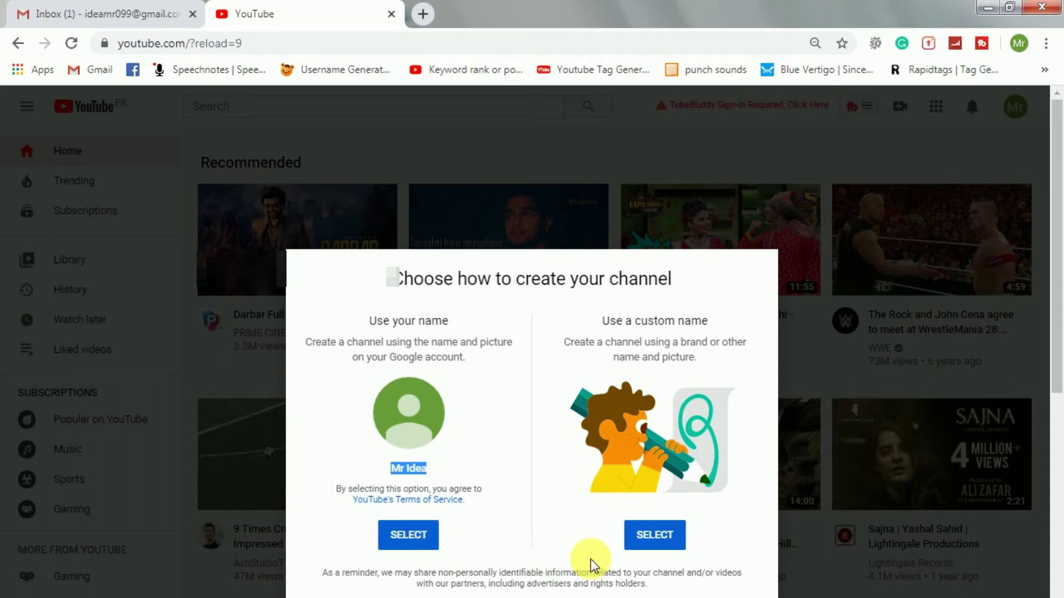
- Choose a custom name, enter 'Tech News', tick the consent box and create the channel
click(659, 539)
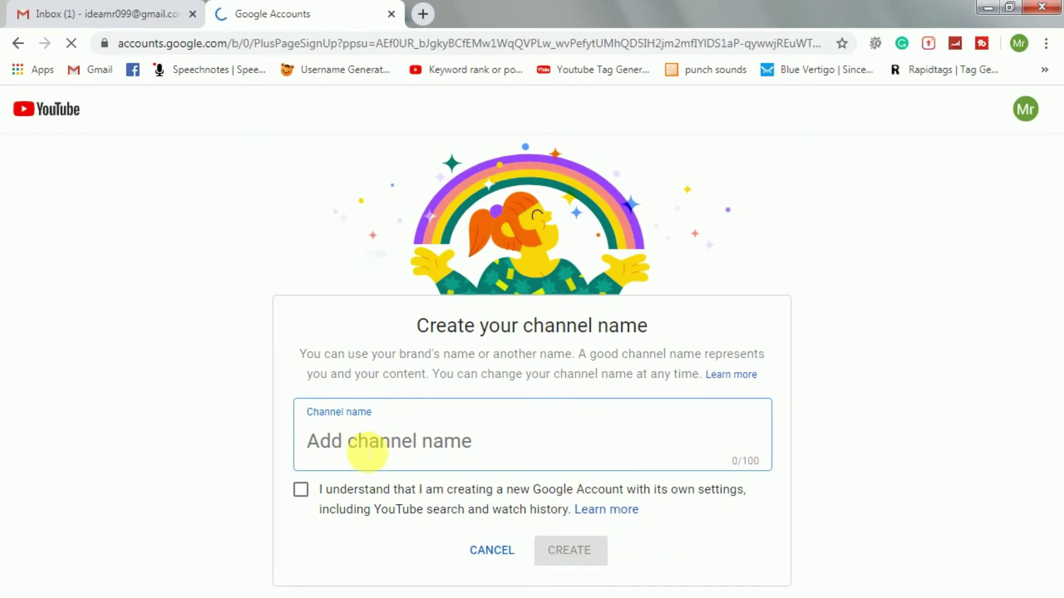
text(Tech)
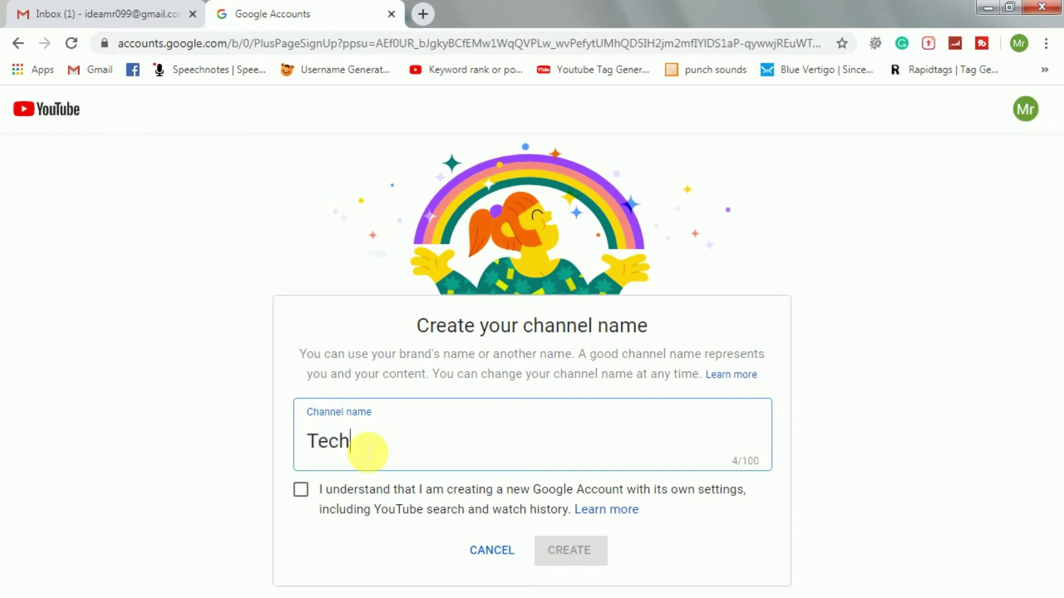
text( News)
click(302, 493)
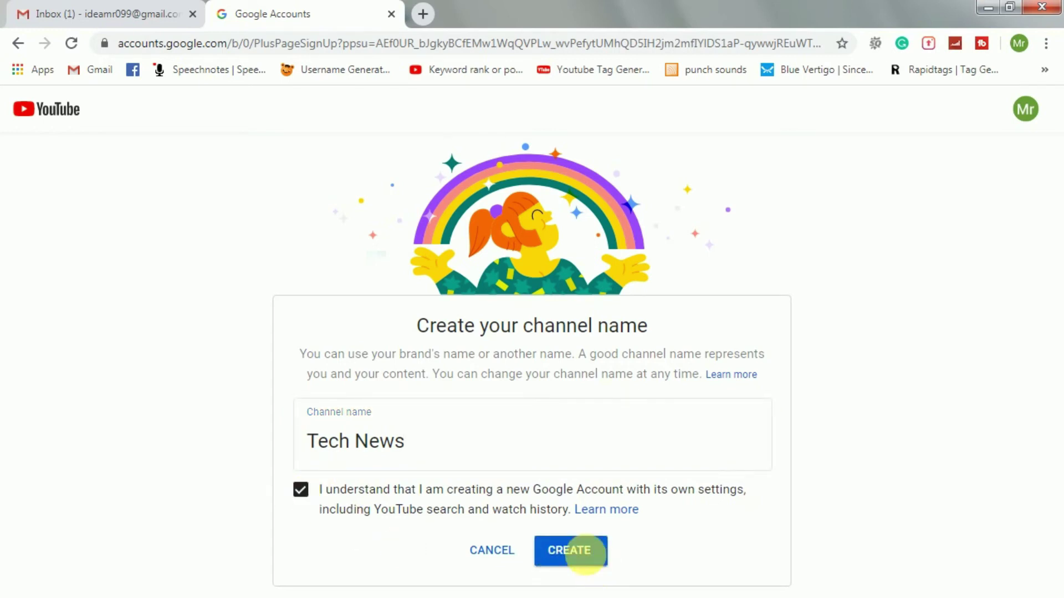
click(576, 560)
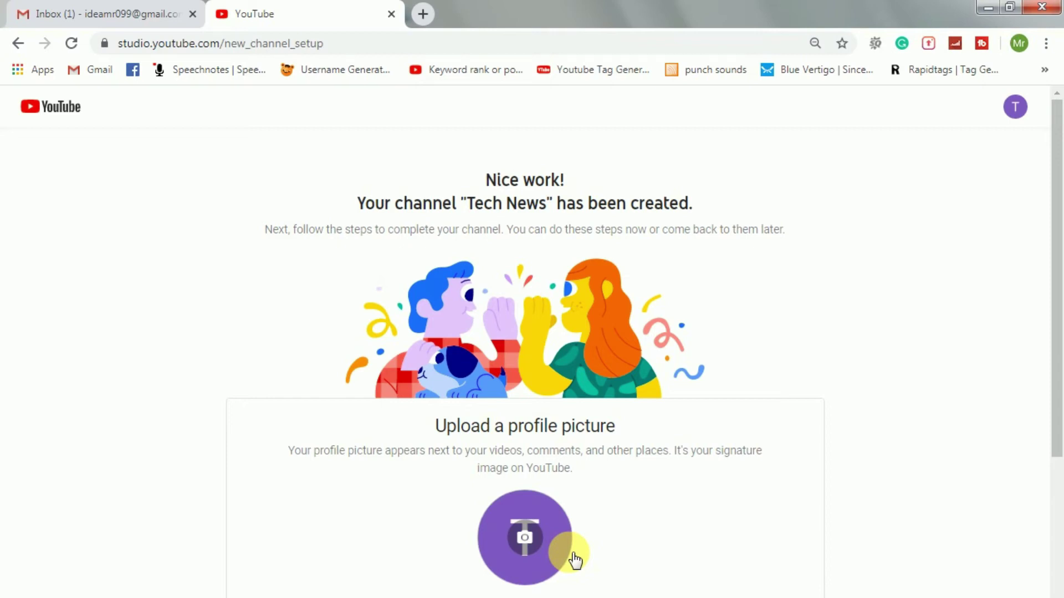
- Upload the 'done bulp' lightbulb image from TTIT (D:) as the channel's profile picture
scroll(575, 560, down, 12)
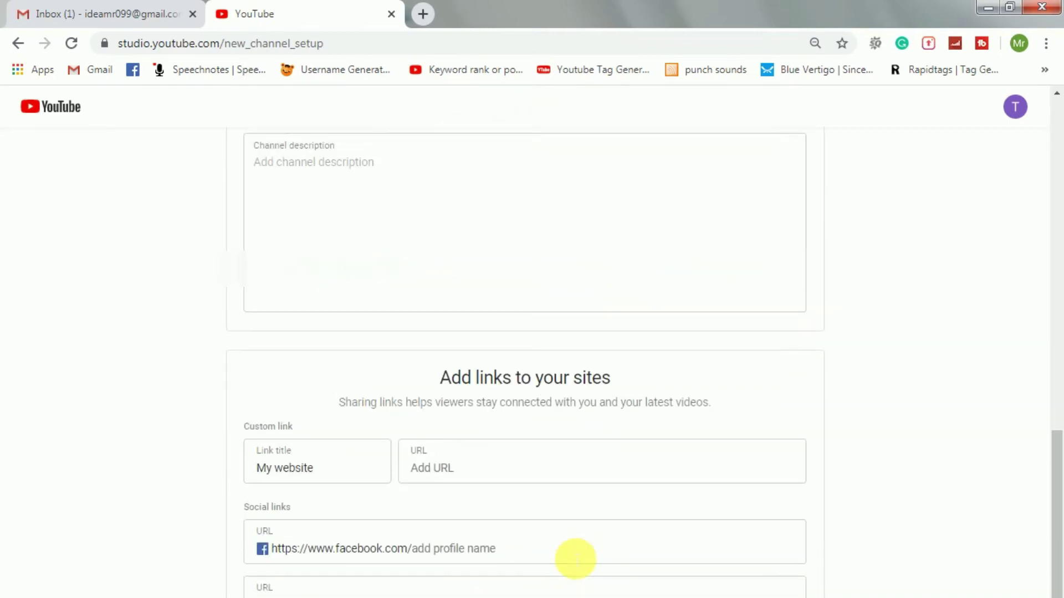
scroll(575, 560, up, 12)
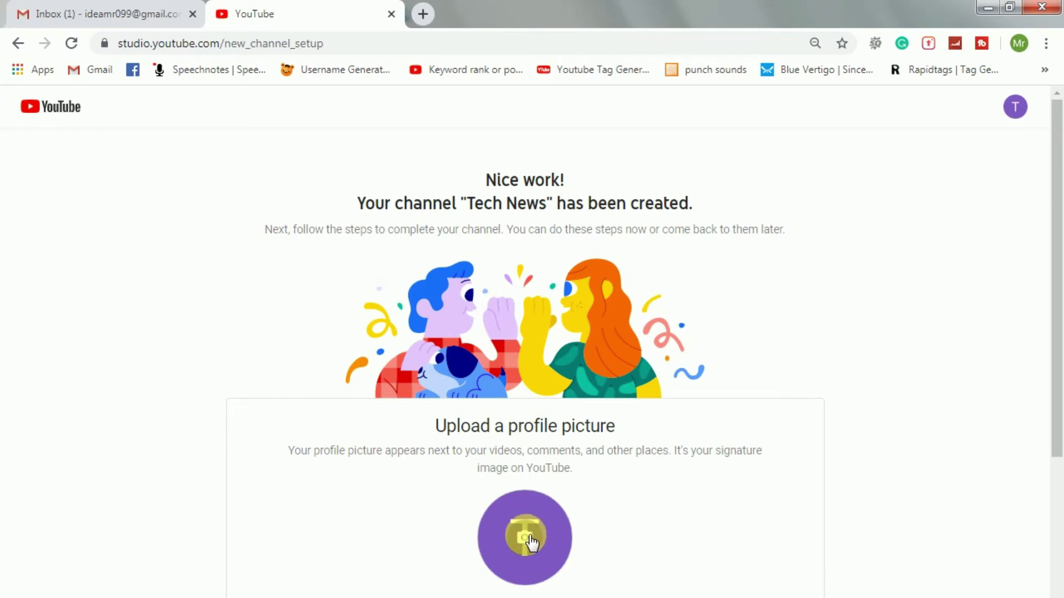
click(527, 538)
click(72, 305)
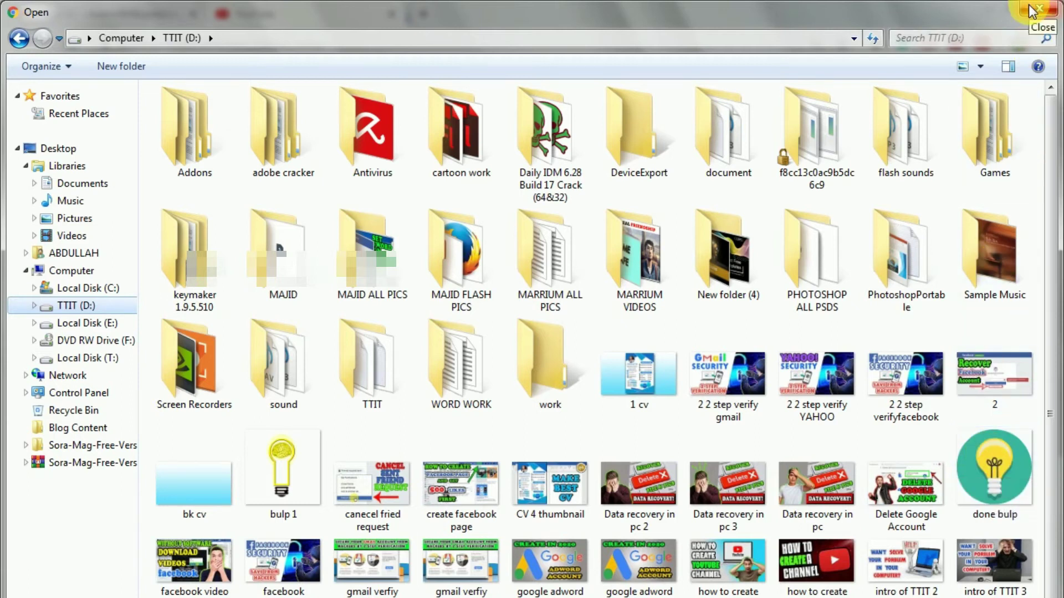
click(991, 480)
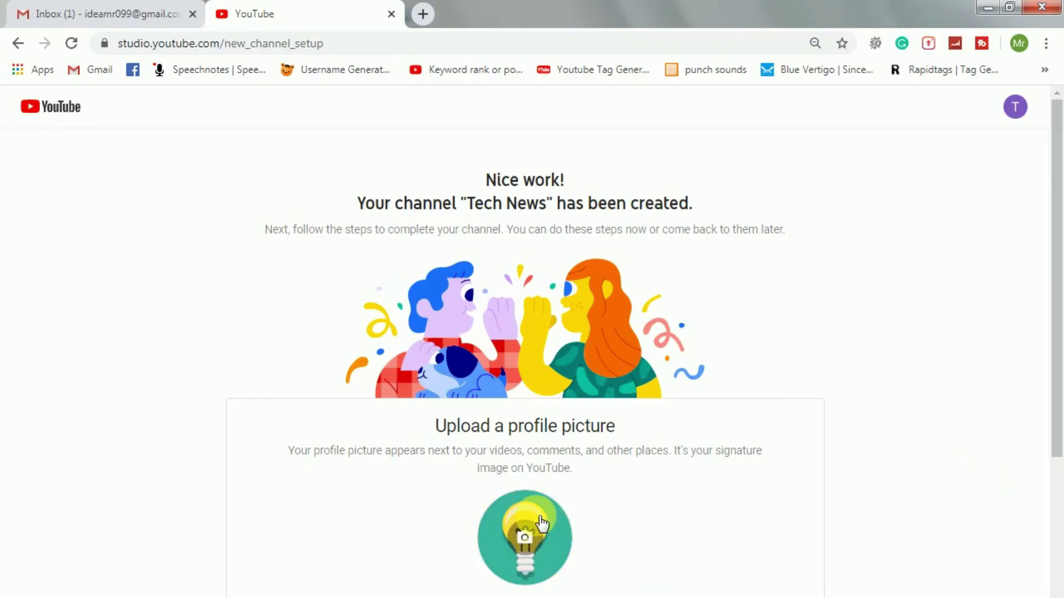
- Write the channel description 'In this youtube channel you will see the latest news of technolog'
scroll(542, 523, down, 3)
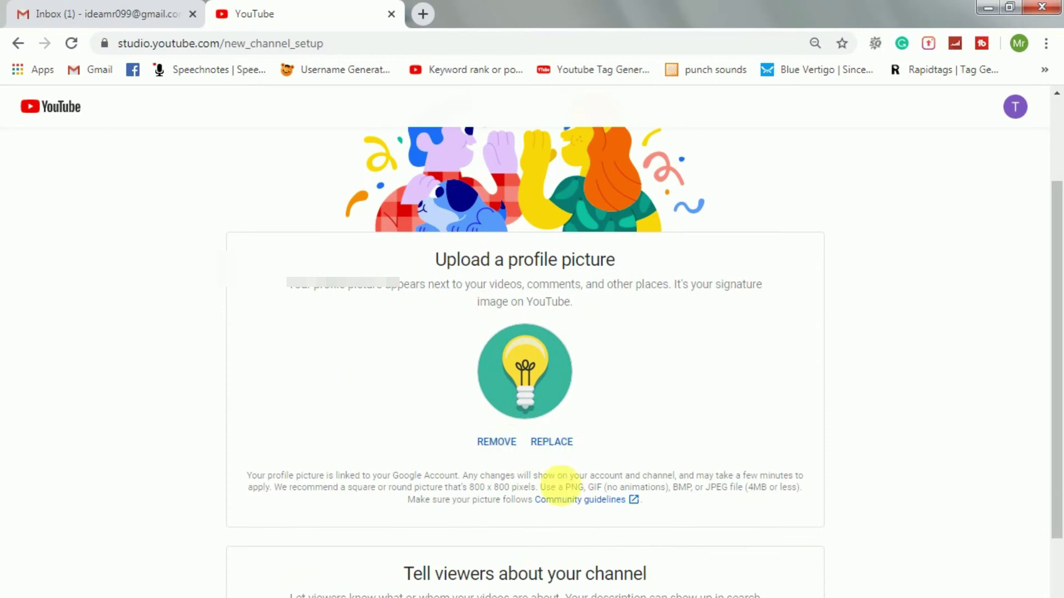
scroll(570, 506, down, 5)
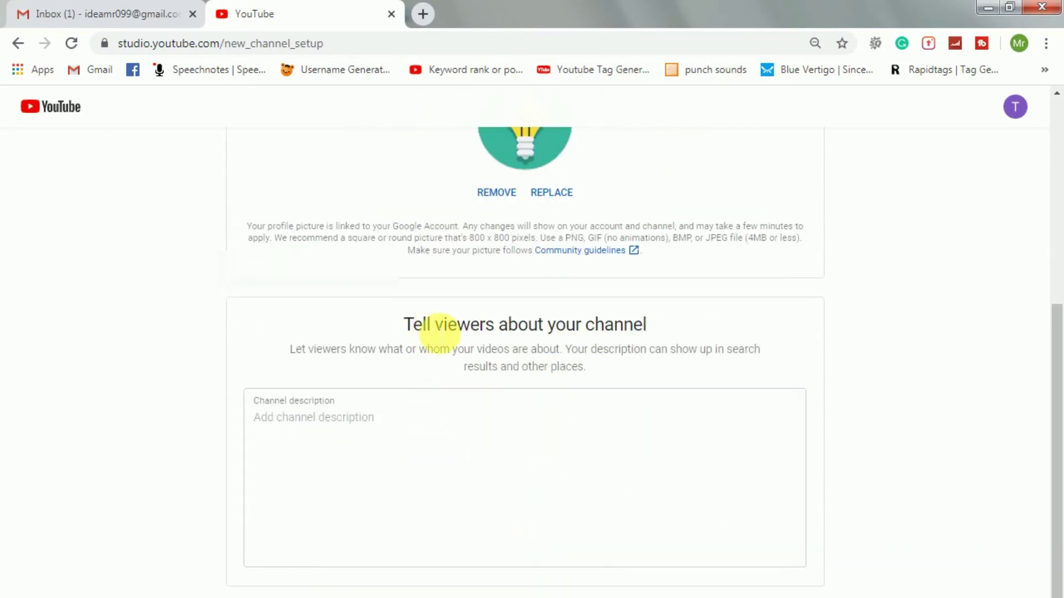
click(279, 427)
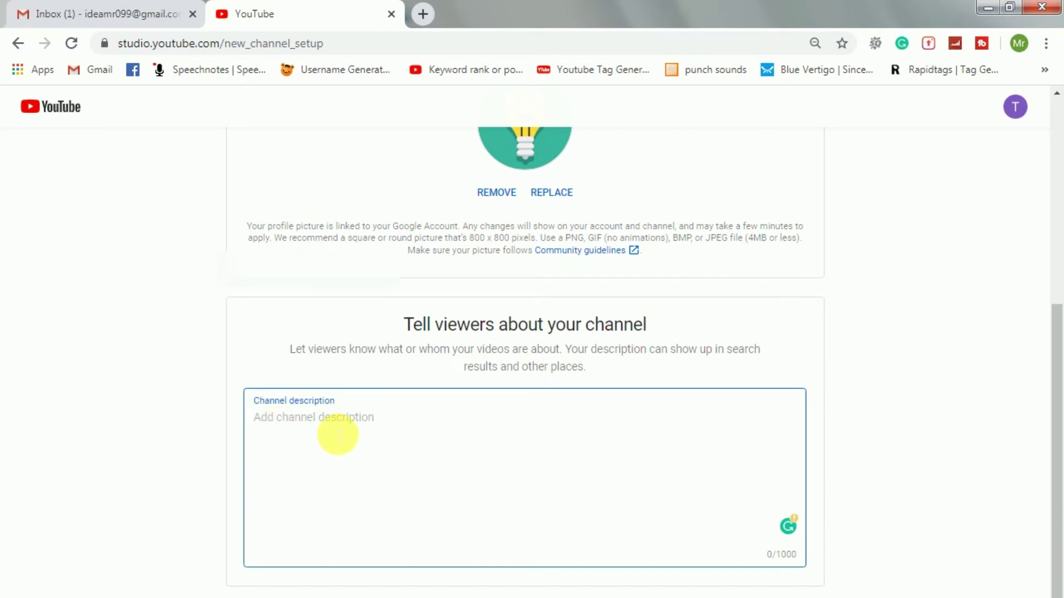
scroll(335, 433, up, 7)
scroll(338, 443, down, 6)
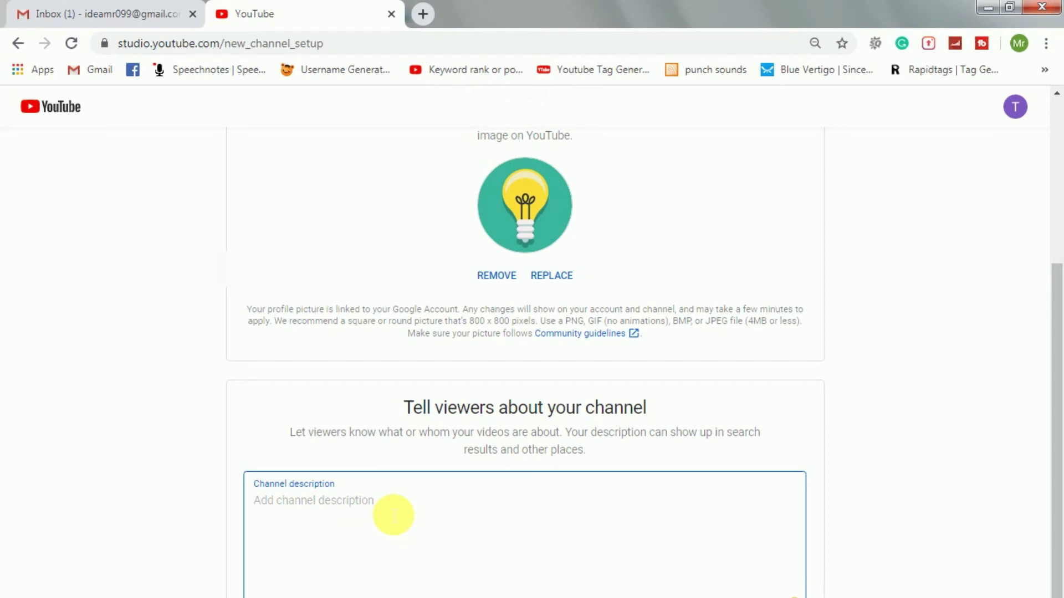
scroll(394, 516, up, 3)
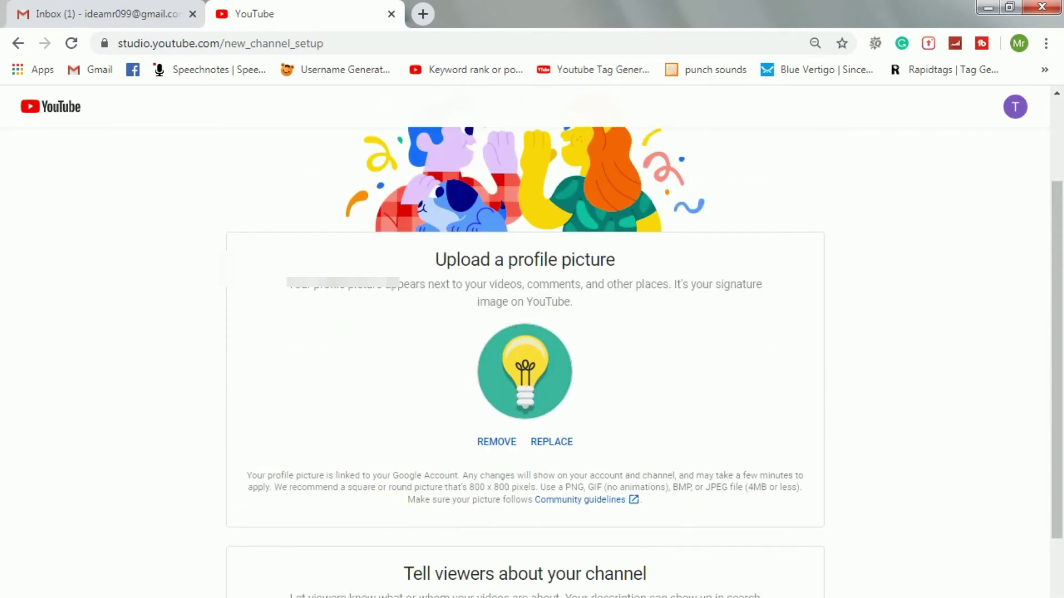
scroll(525, 360, down, 6)
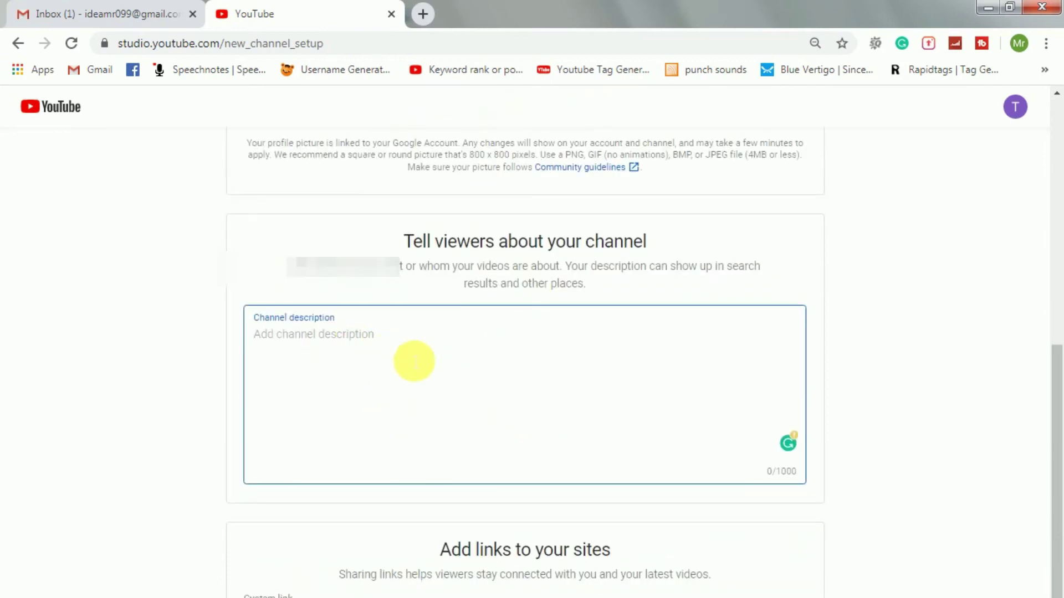
scroll(363, 355, up, 2)
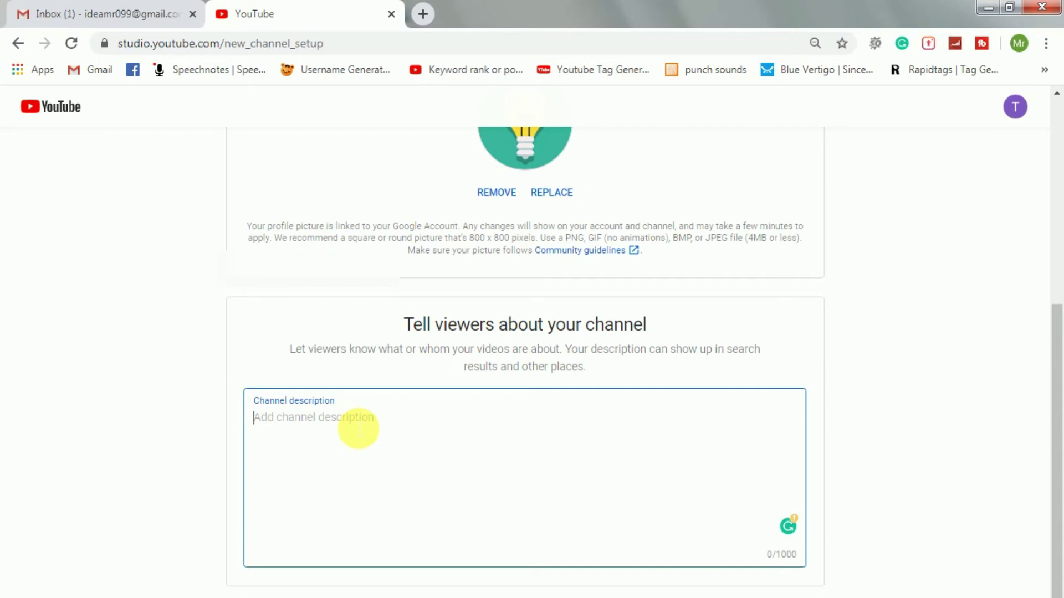
text(In this you)
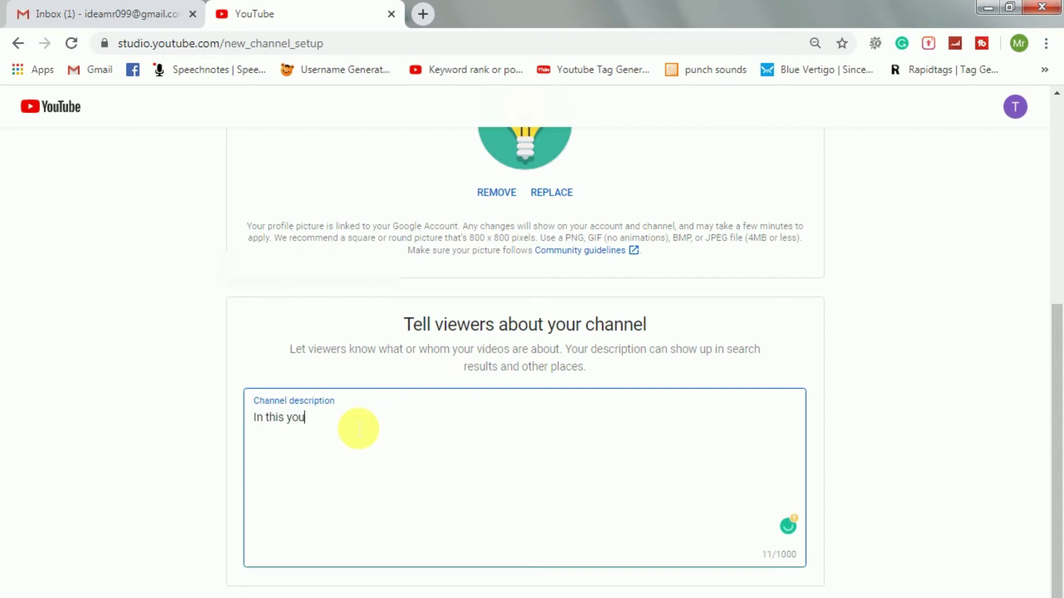
text(tube channel you )
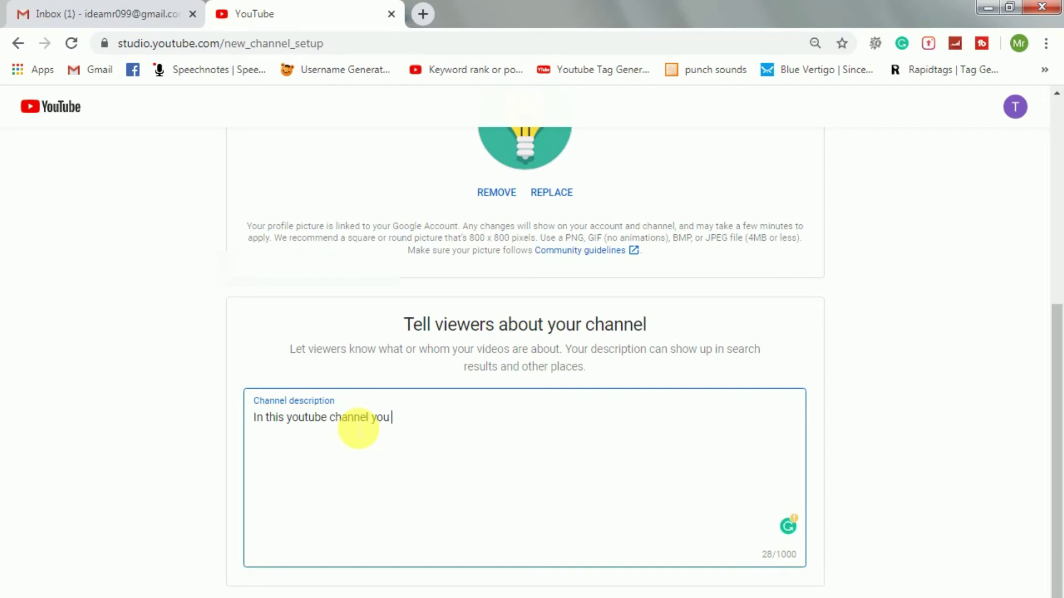
text(will see the latest)
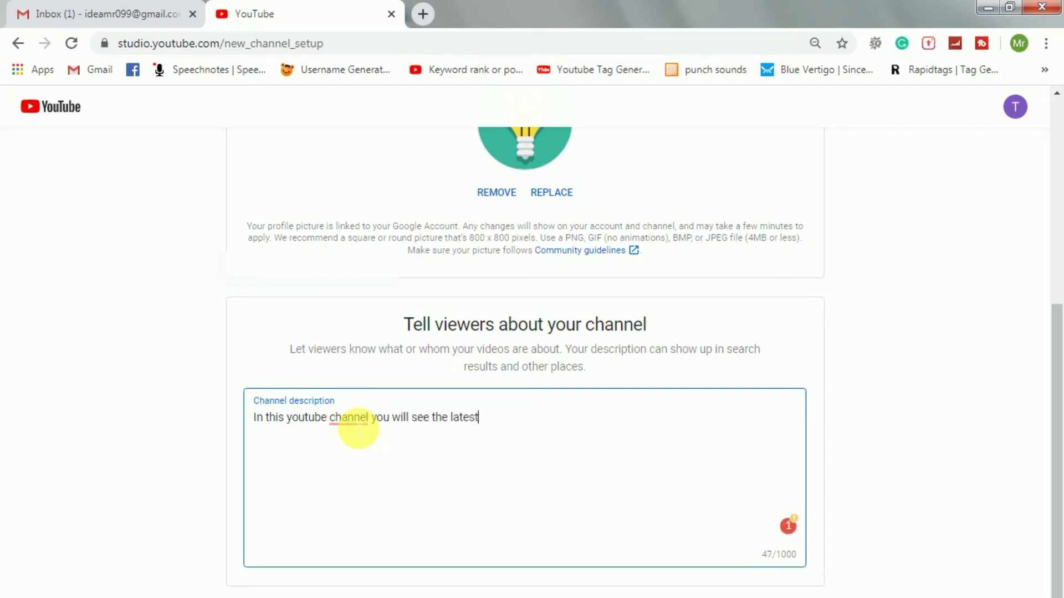
text( news of technology)
double_click(358, 421)
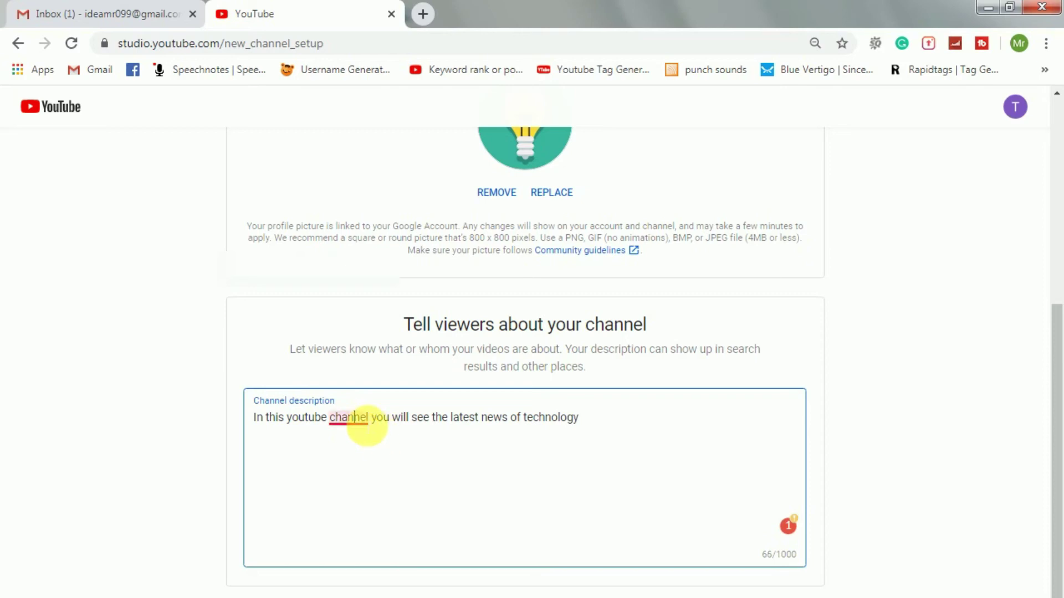
click(579, 444)
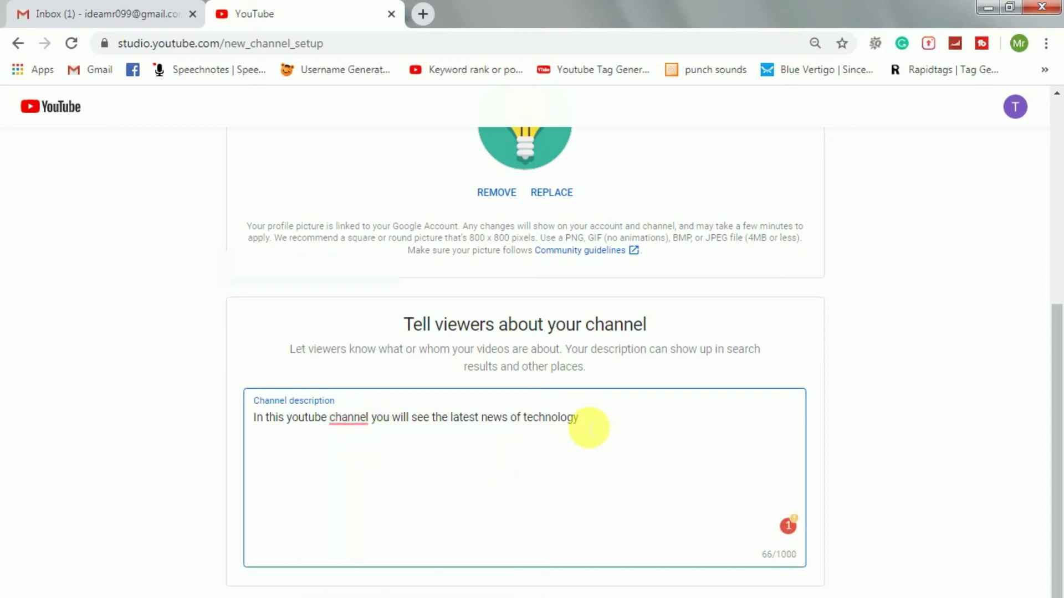
mouse_move(360, 424)
- Leave the Facebook, Twitter, Instagram and website link fields empty and save the channel setup
scroll(589, 431, down, 4)
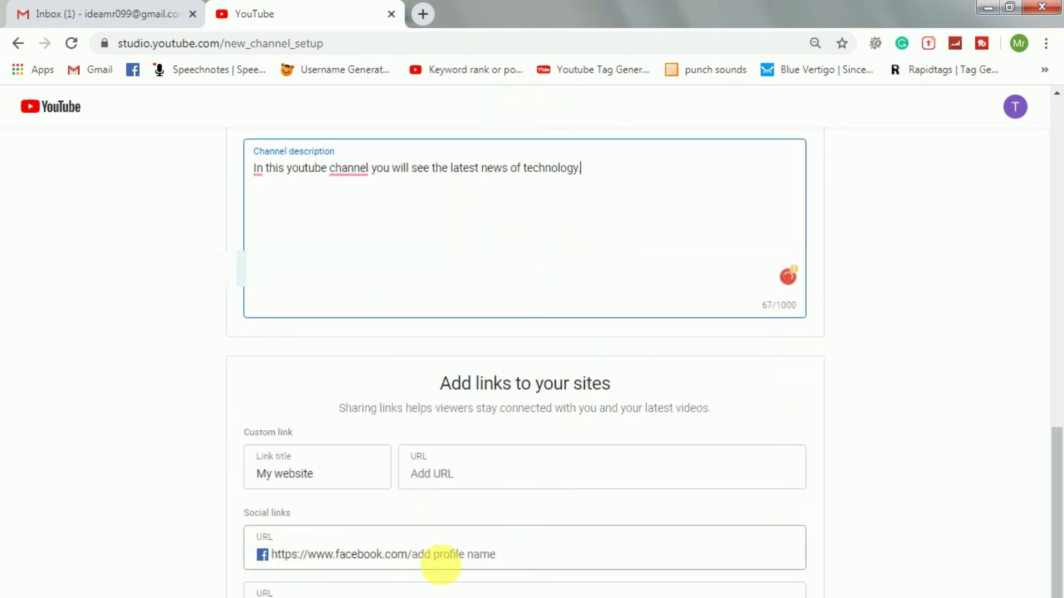
click(450, 564)
click(413, 360)
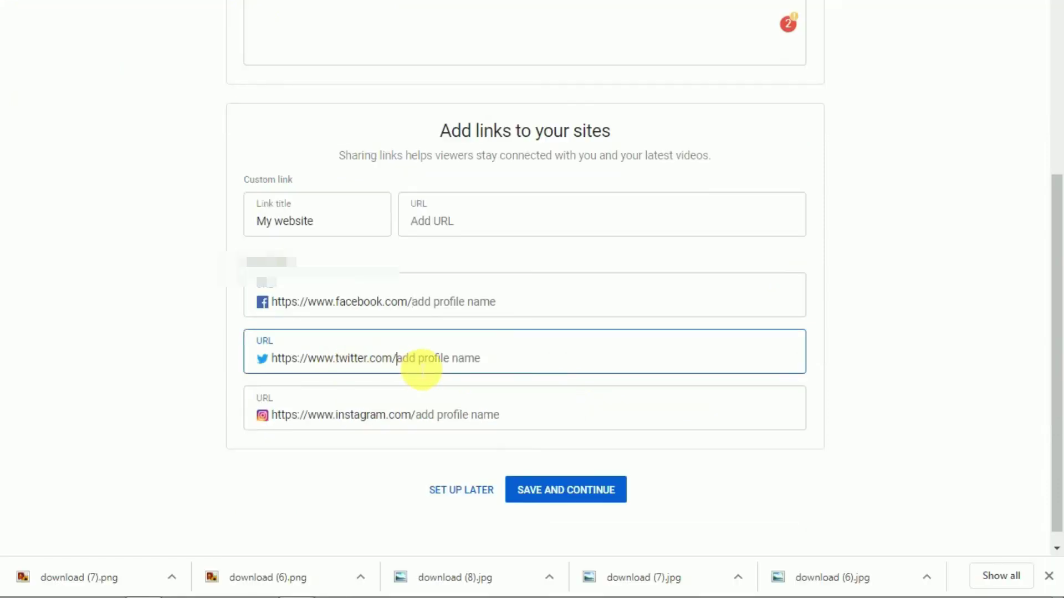
click(454, 421)
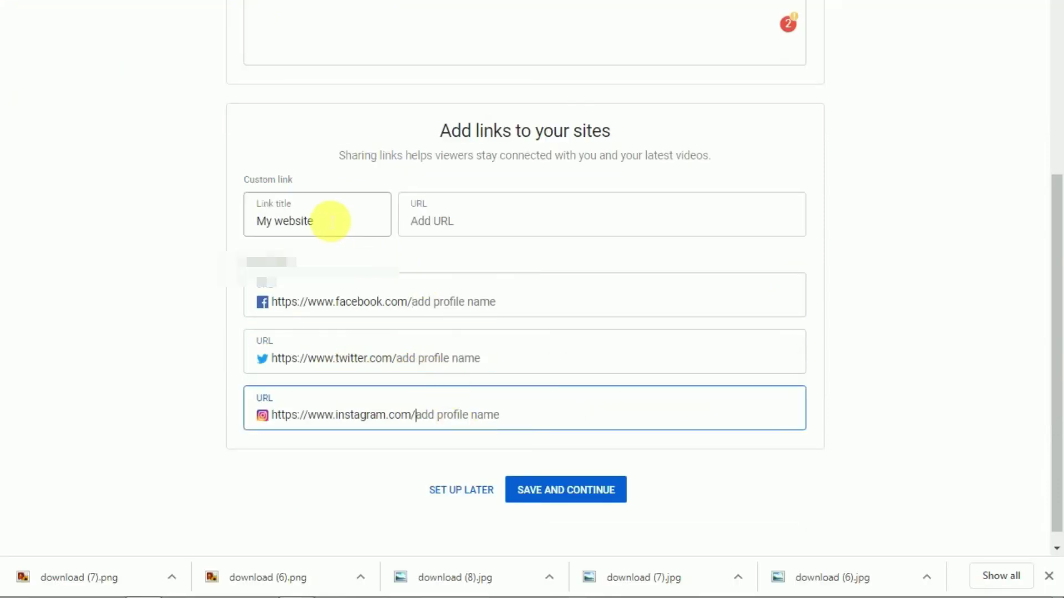
click(446, 228)
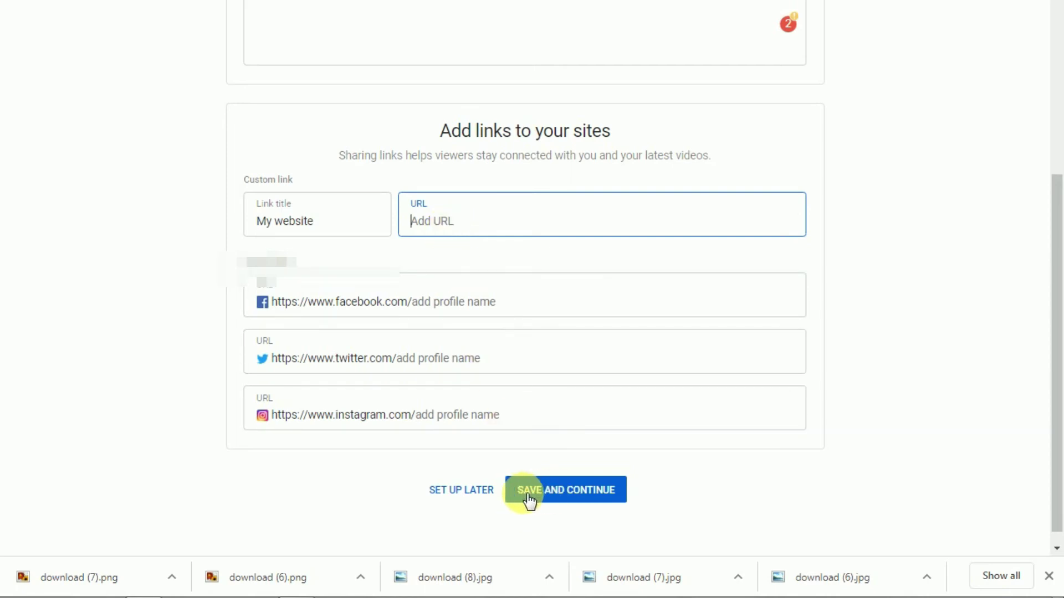
click(560, 494)
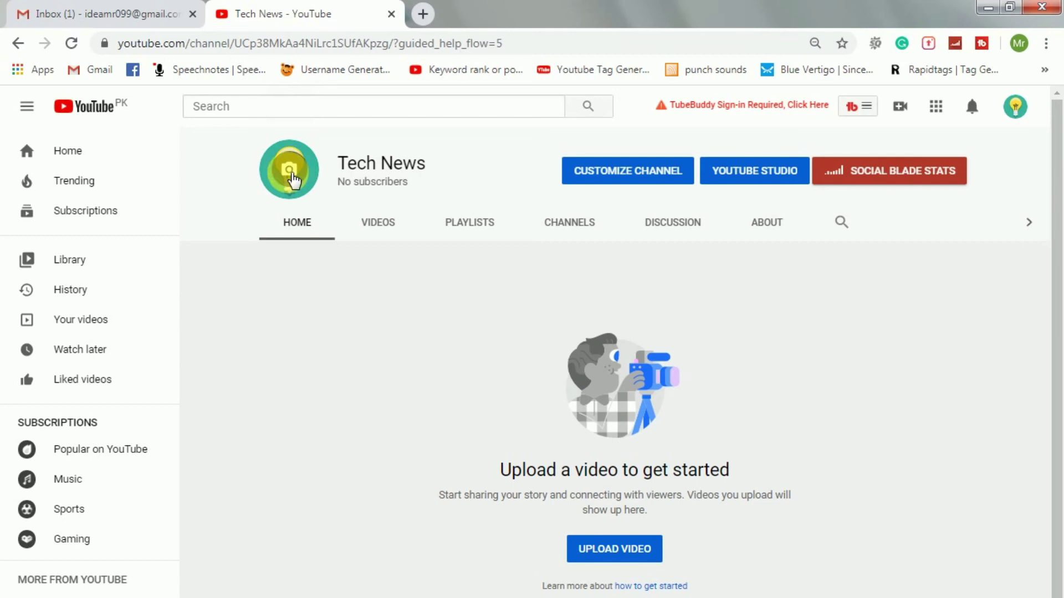
- Choose EDIT on the Tech News avatar's profile picture prompt to reach Google About me
click(286, 171)
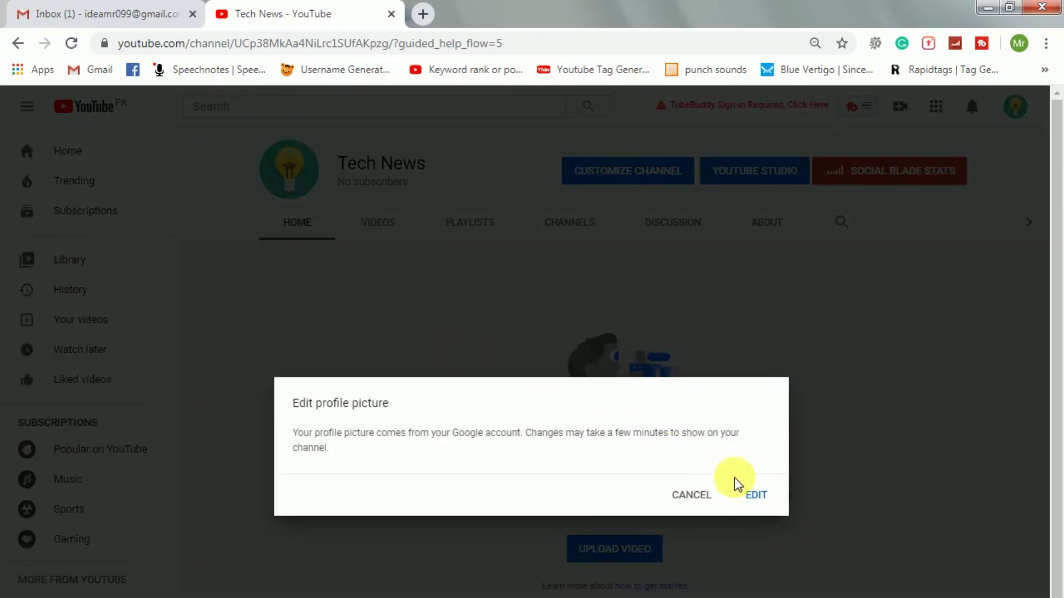
click(756, 495)
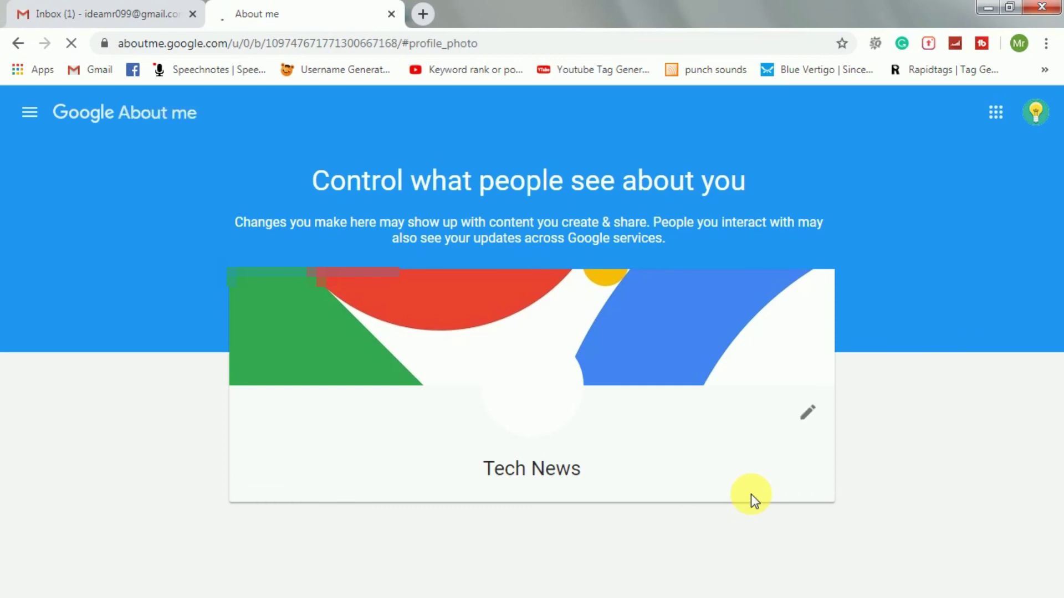
- Open the photo picker's Upload photo option, cancel without choosing a file, and go back to the channel
click(591, 383)
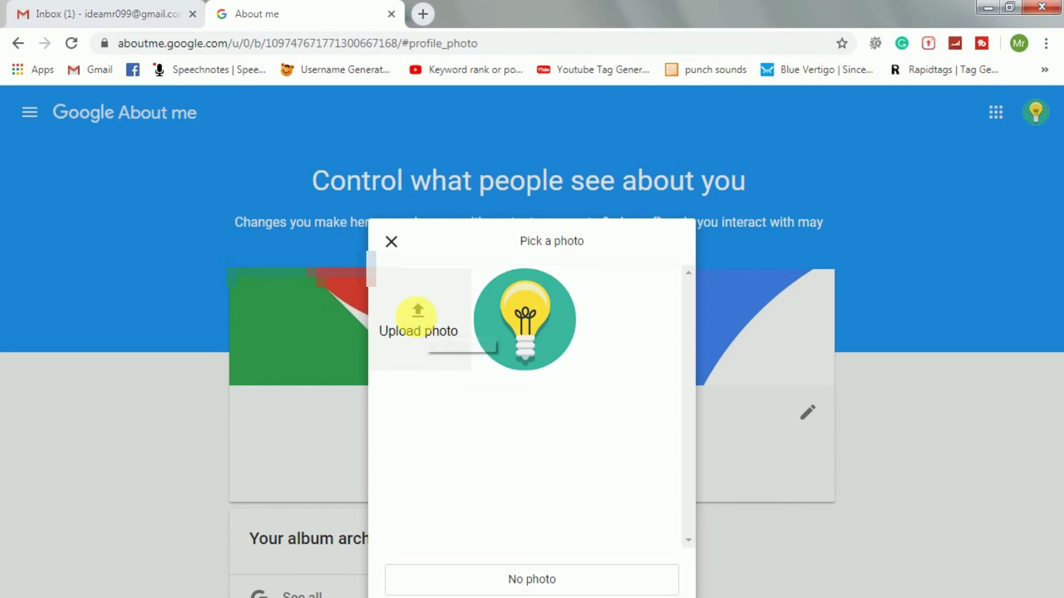
click(418, 326)
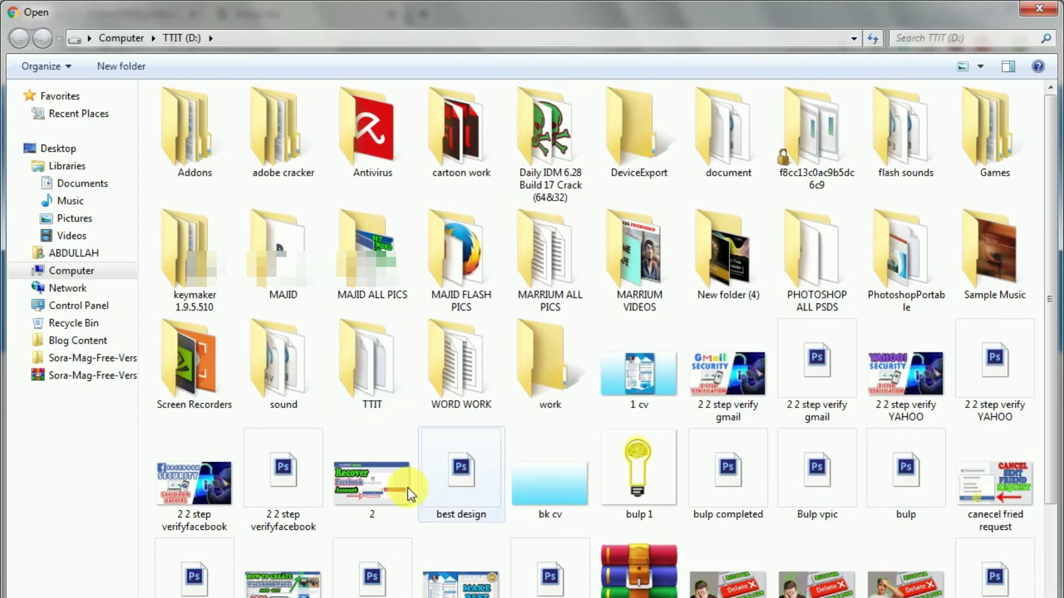
click(1039, 9)
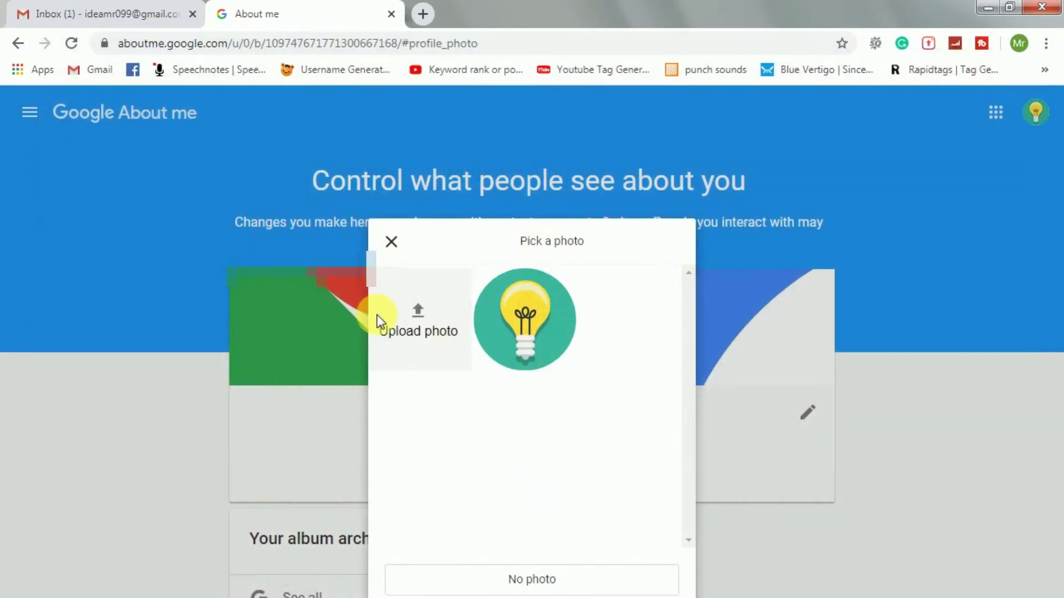
click(391, 242)
click(16, 46)
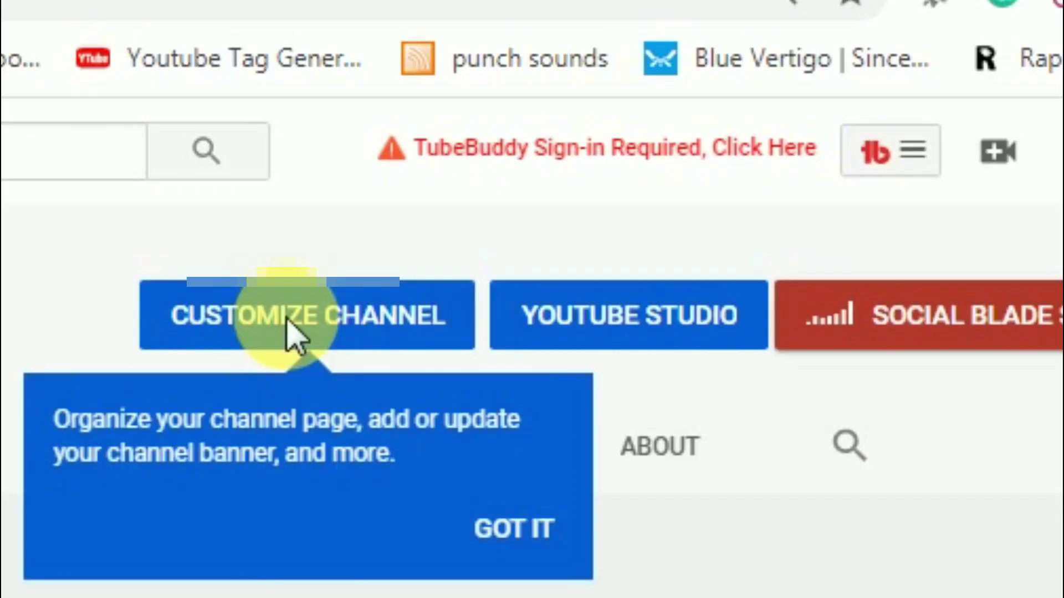
- Open channel customization, glance at the TT IT channel, then choose Edit channel art on the banner
click(288, 322)
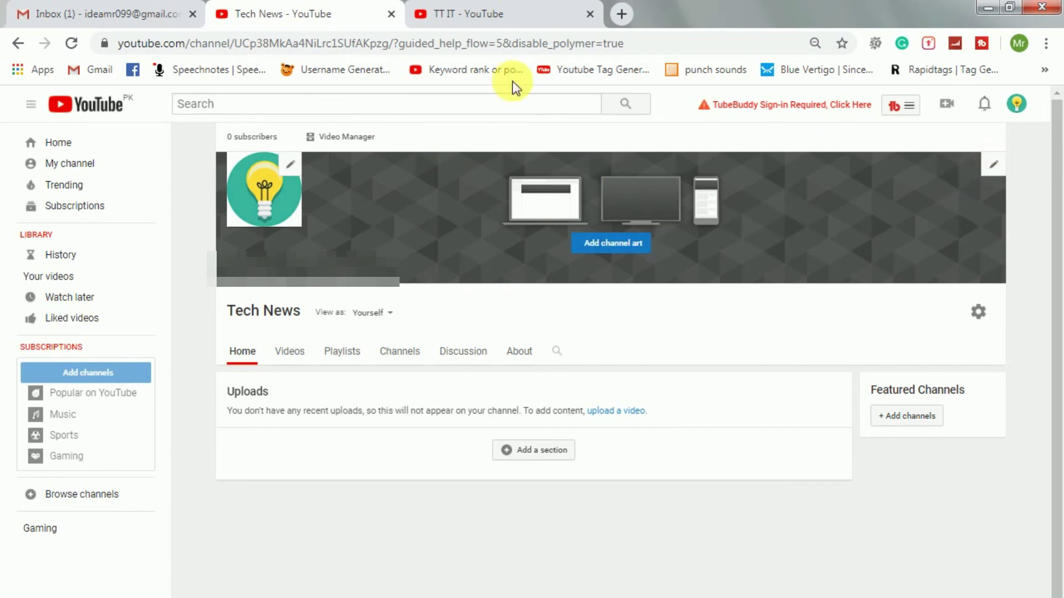
click(477, 13)
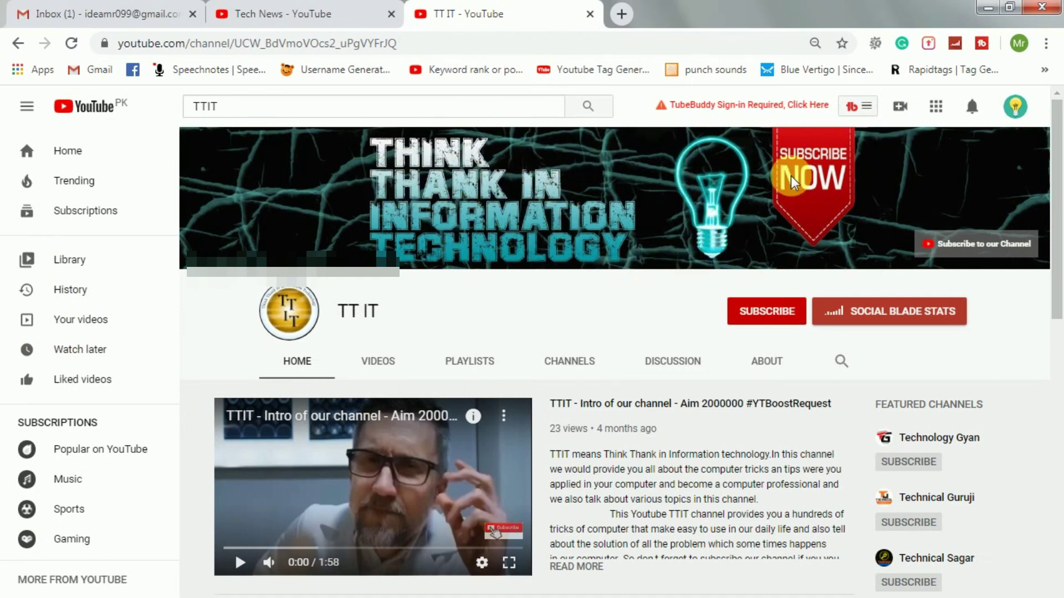
click(339, 9)
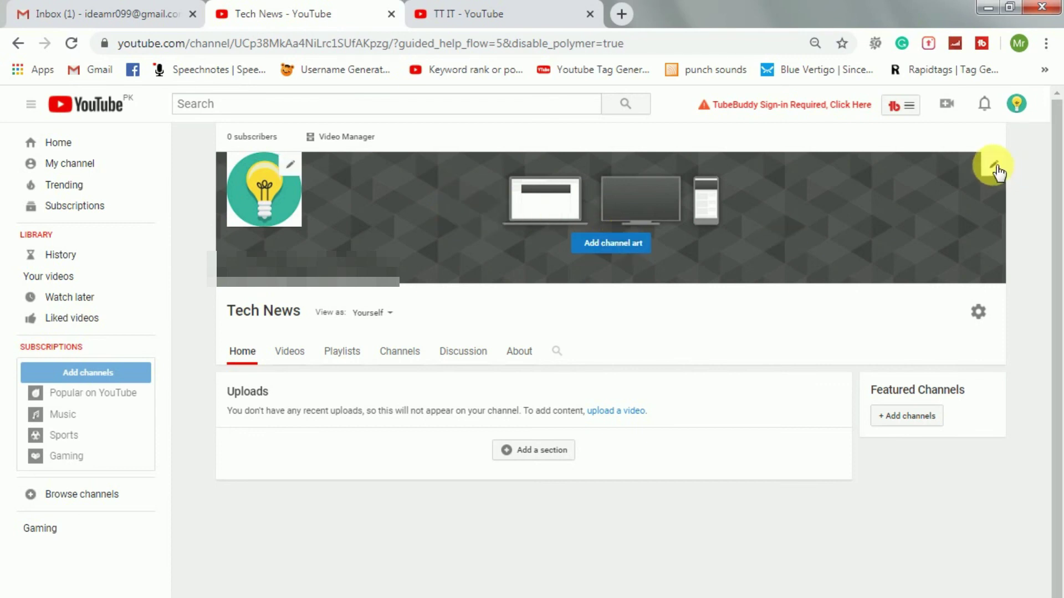
click(995, 167)
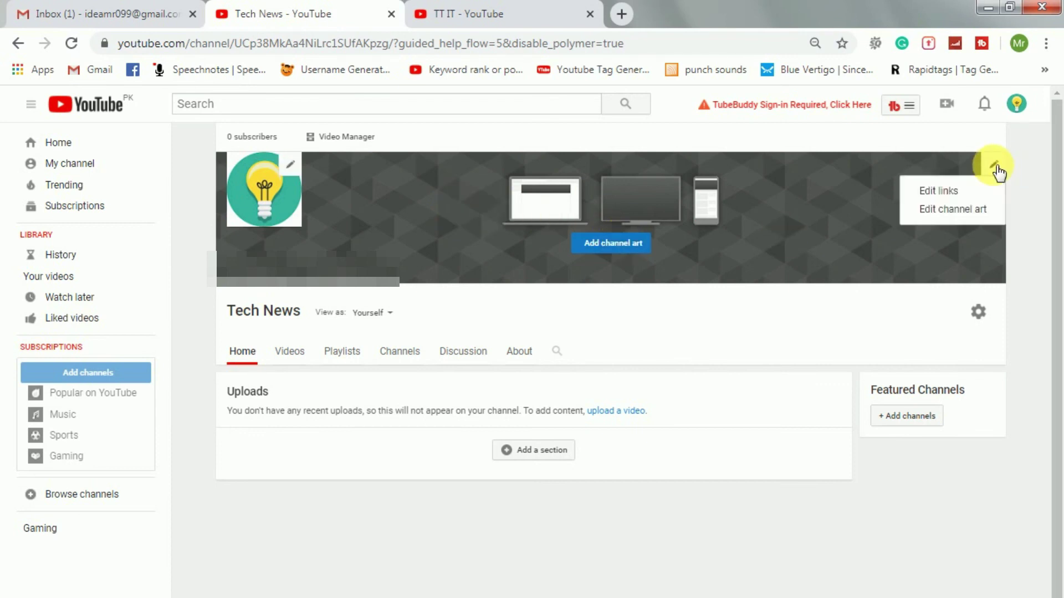
click(957, 210)
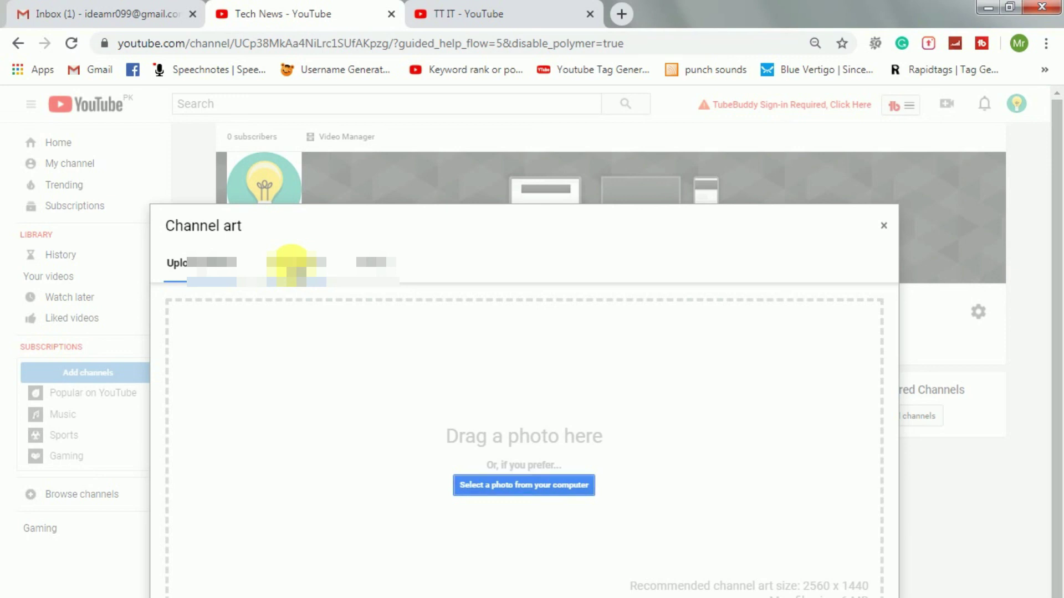
- Select the night city skyline from the Gallery as the channel banner
click(288, 263)
click(361, 264)
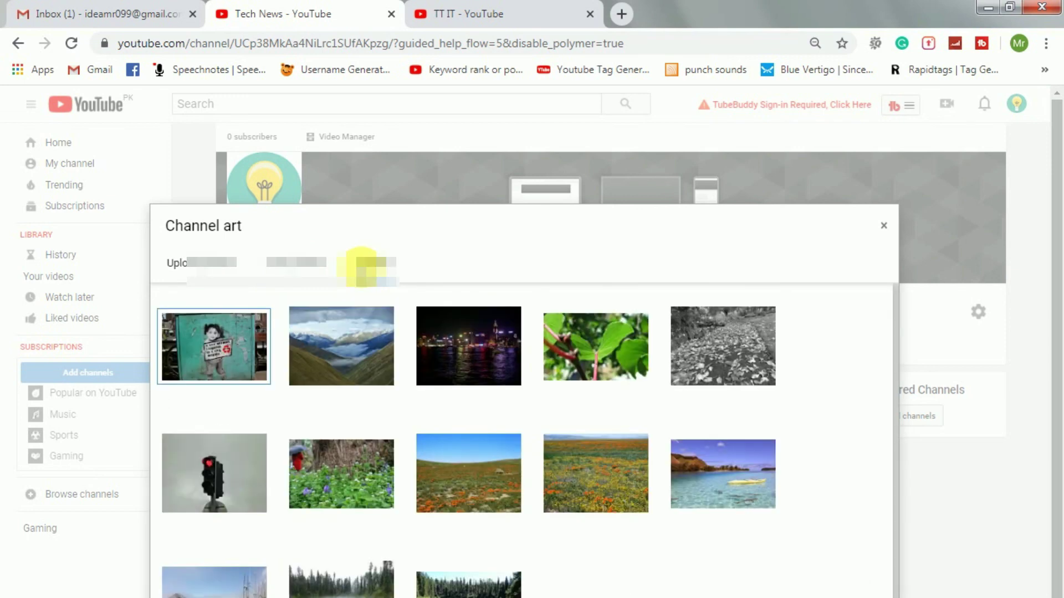
click(215, 351)
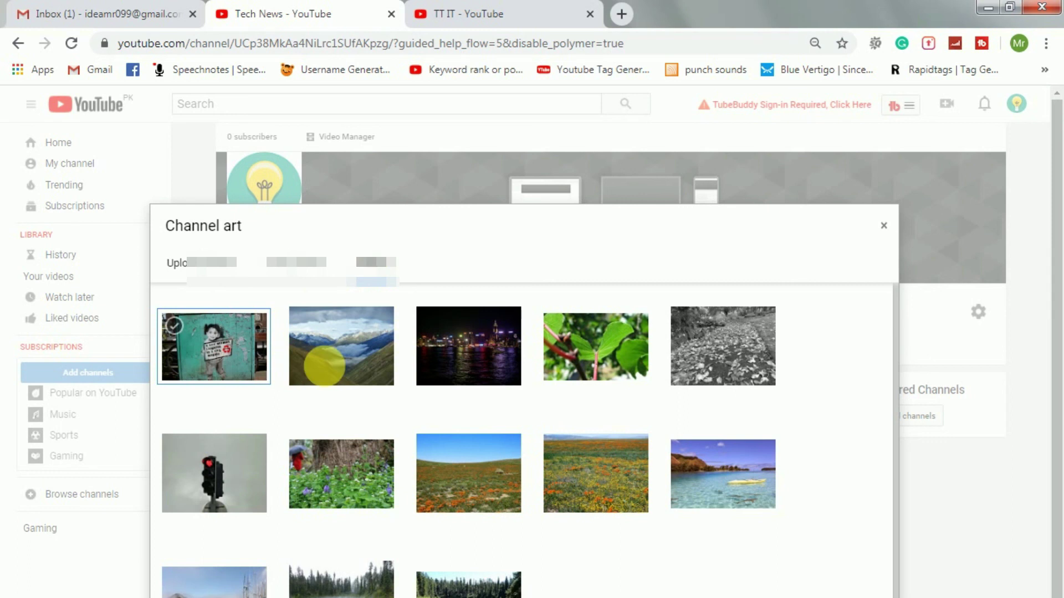
click(477, 349)
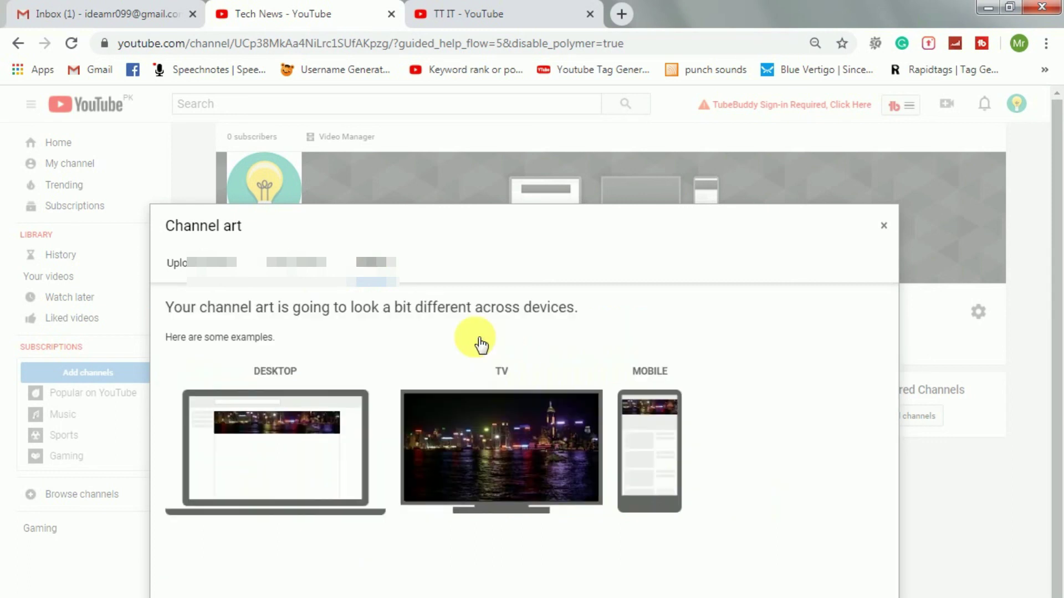
click(185, 597)
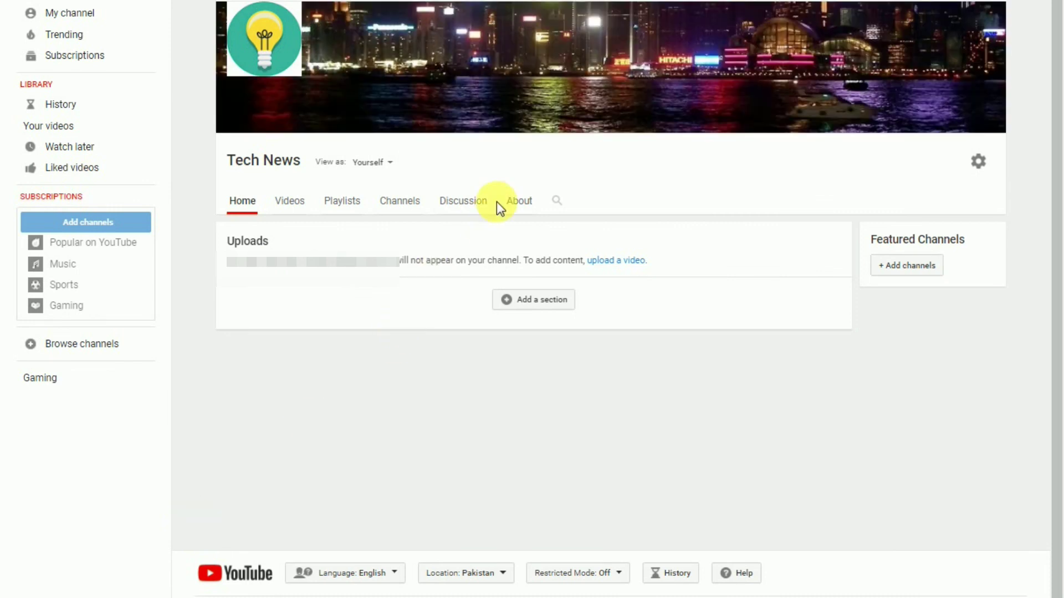
- Go to YouTube Studio from the account menu
mouse_move(540, 106)
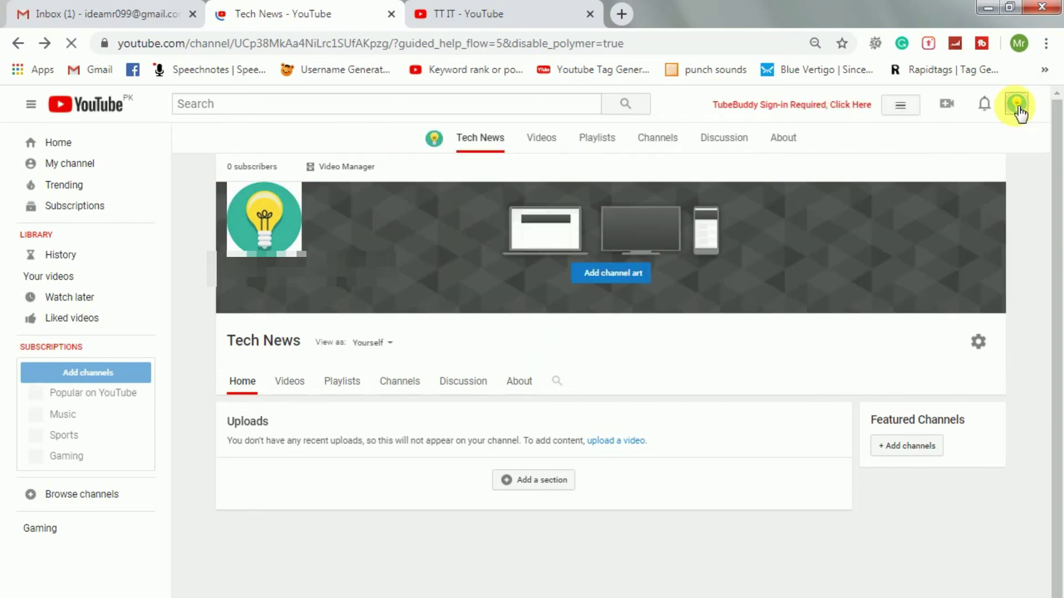
click(1017, 106)
click(934, 201)
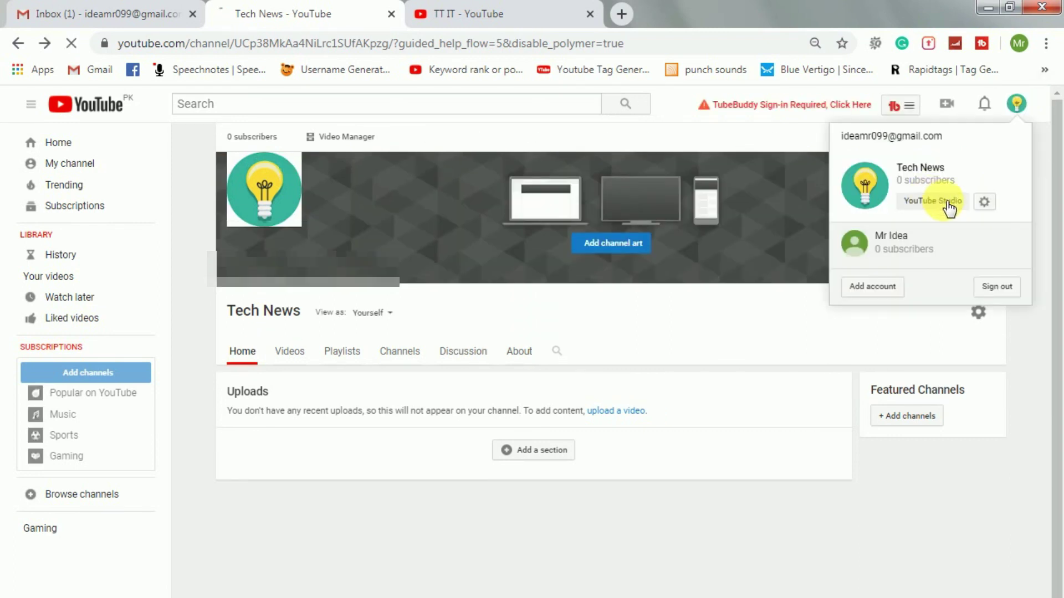